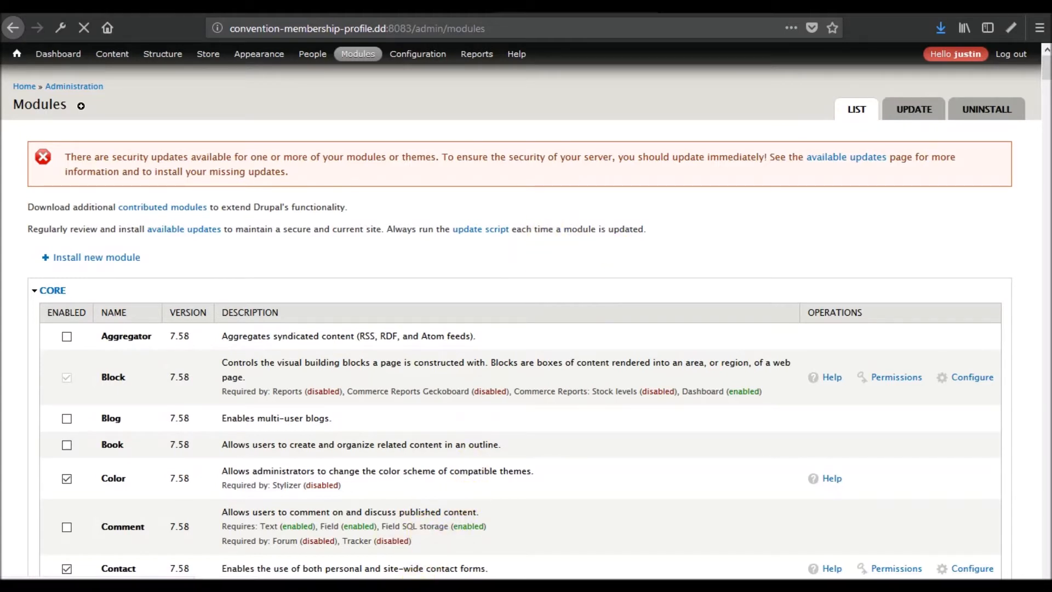
# - Scroll through the available module updates, including the Entity API, Panels and Views security updates
pyautogui.scroll(-3, 245, 419)
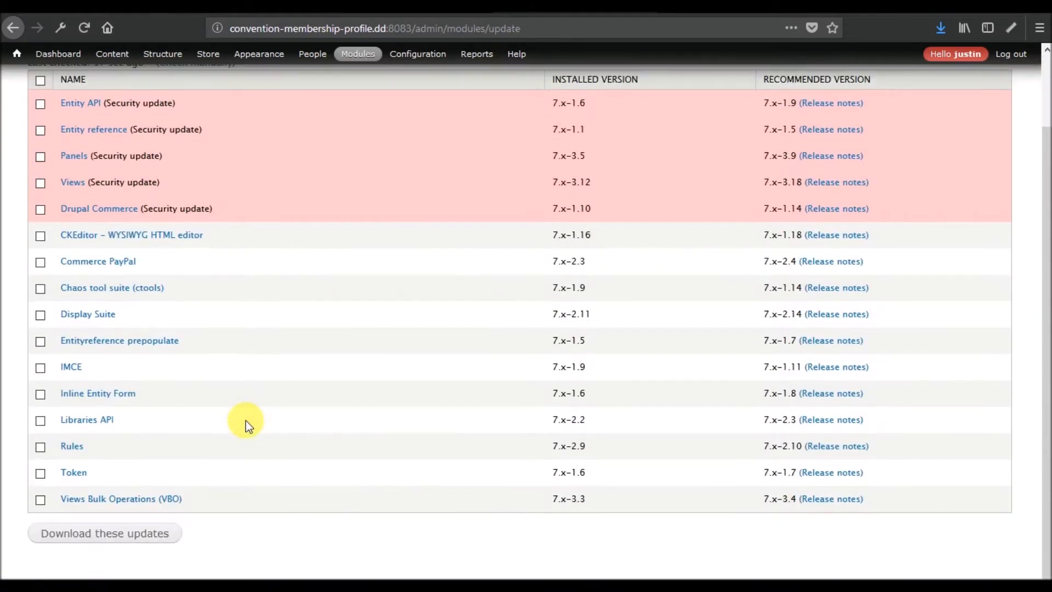
pyautogui.scroll(3, 245, 419)
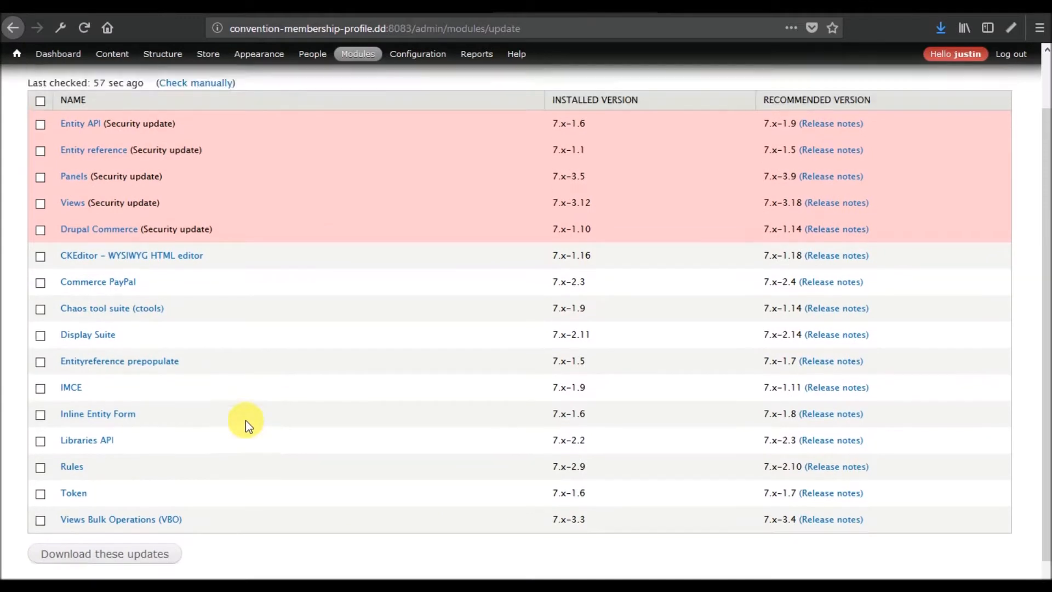
# - Select all 16 available module updates and download them
pyautogui.click(40, 160)
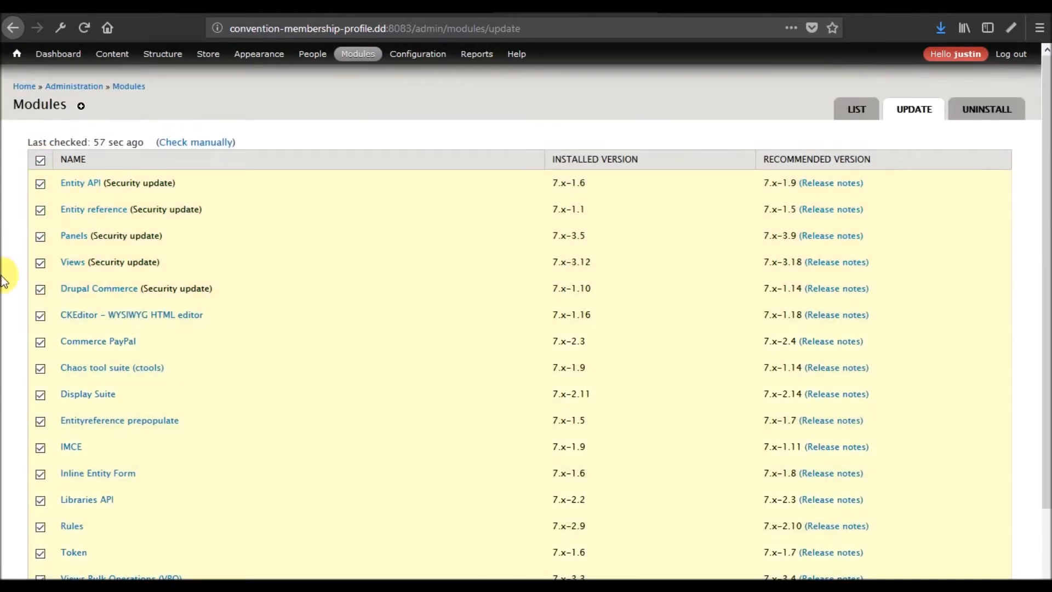
pyautogui.scroll(-3, 5, 274)
pyautogui.click(127, 534)
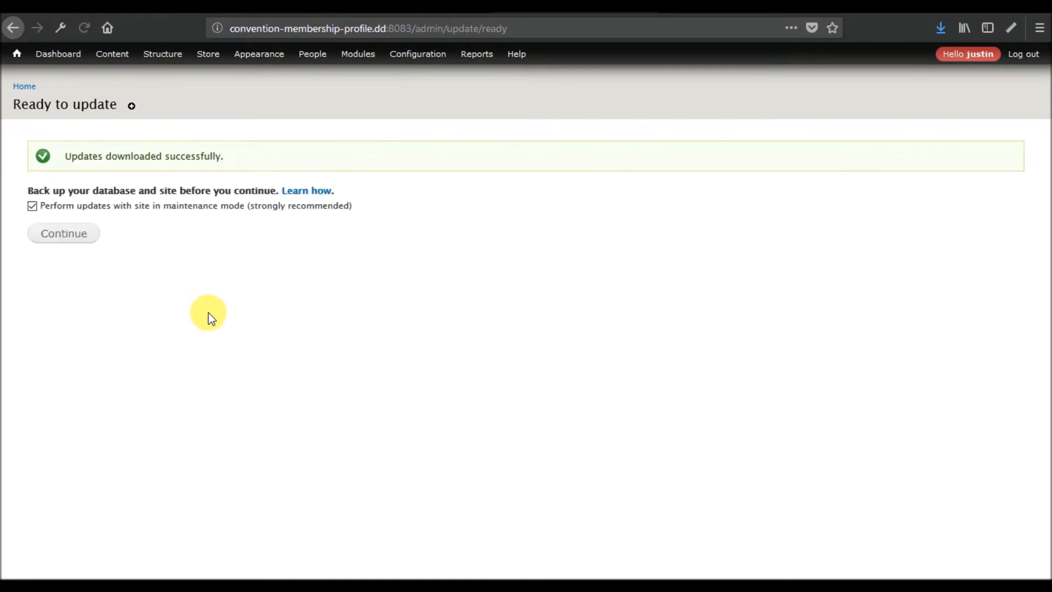
# - Continue with maintenance mode enabled to install the 16 downloaded updates
pyautogui.click(73, 244)
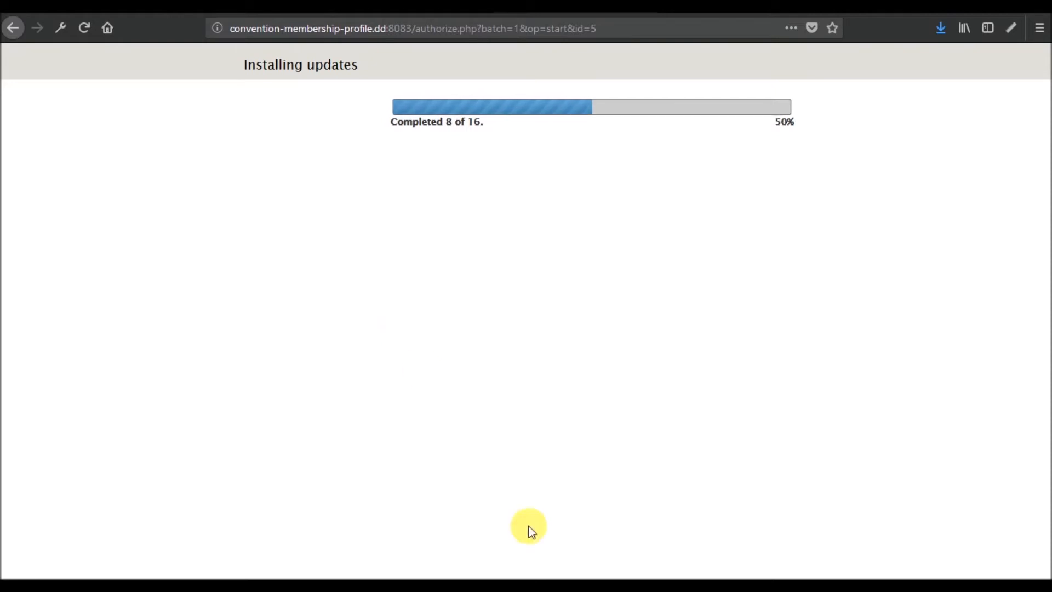
# - Start a Notepad note reading 'Product Display' and launch Drupal's database updates
pyautogui.rightClick(556, 589)
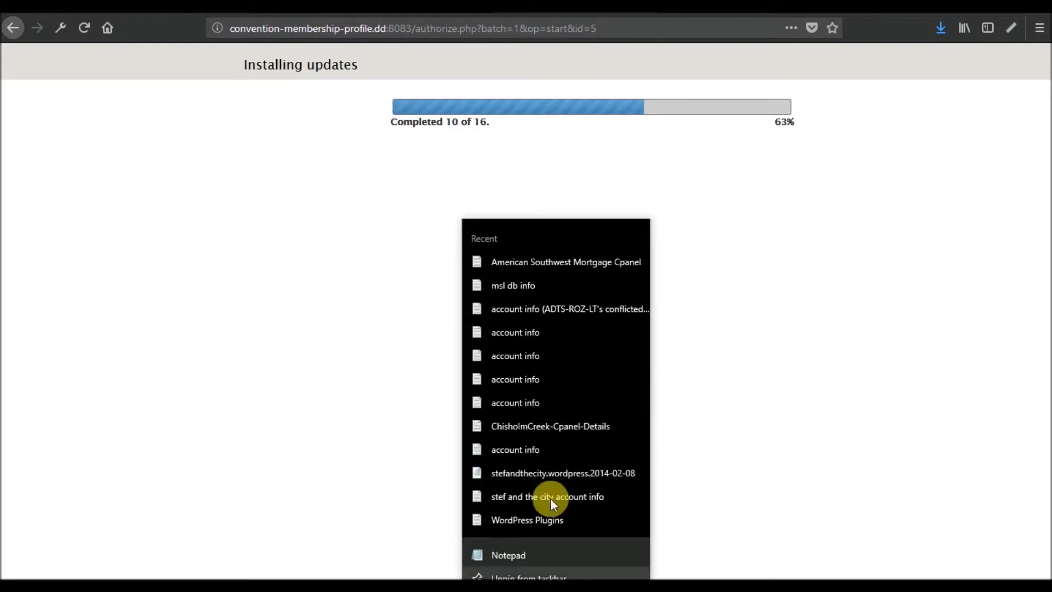
pyautogui.click(503, 555)
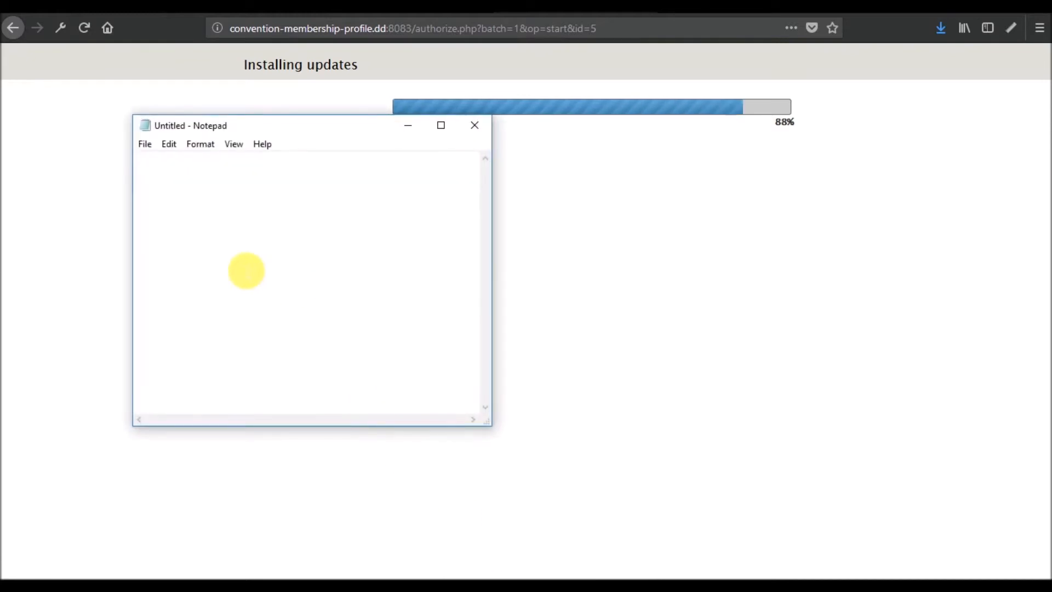
pyautogui.write('Product D')
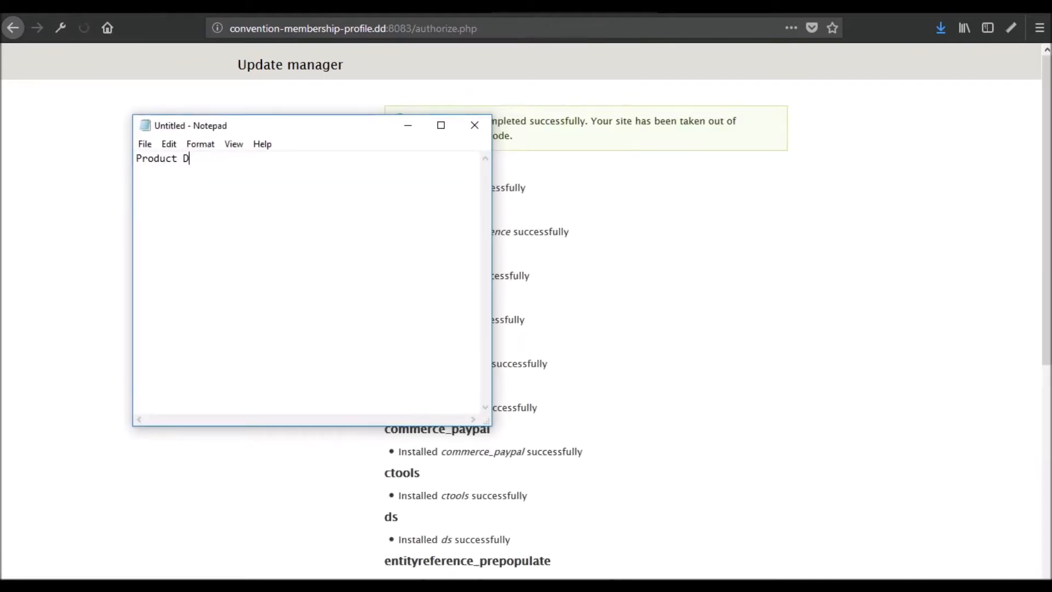
pyautogui.write('isplay')
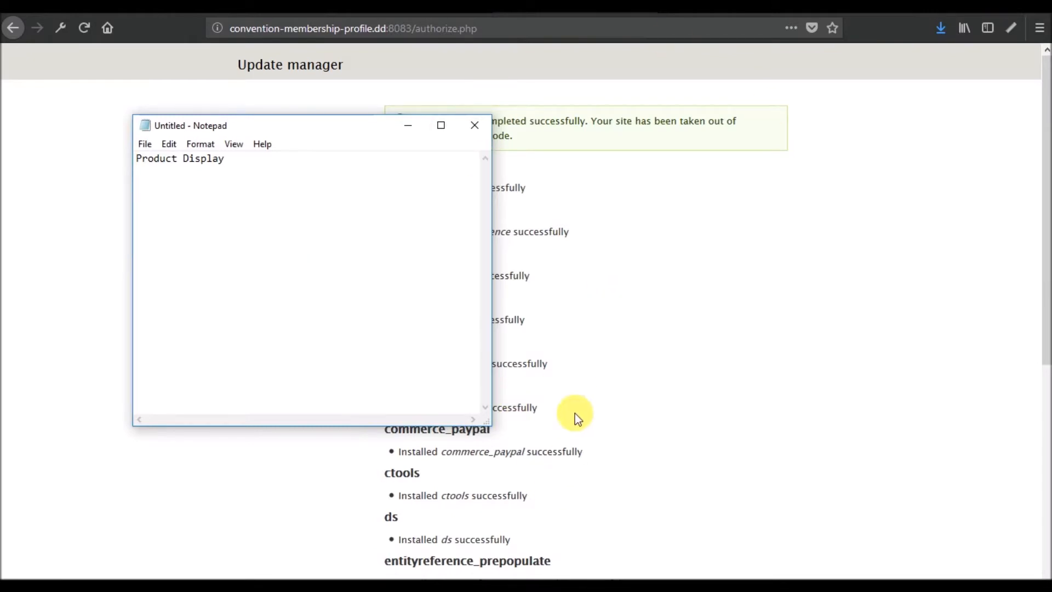
pyautogui.scroll(-5, 575, 413)
pyautogui.scroll(-2, 574, 413)
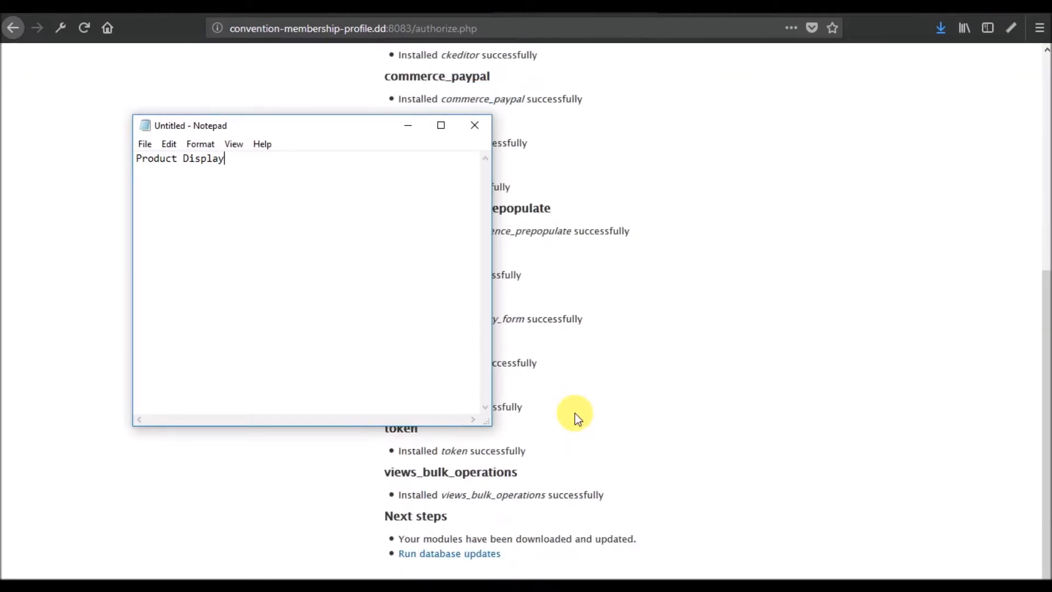
pyautogui.click(472, 555)
# - Finish the note as 'Product Display - going be the container of products.' and continue past the update overview
pyautogui.moveTo(557, 583)
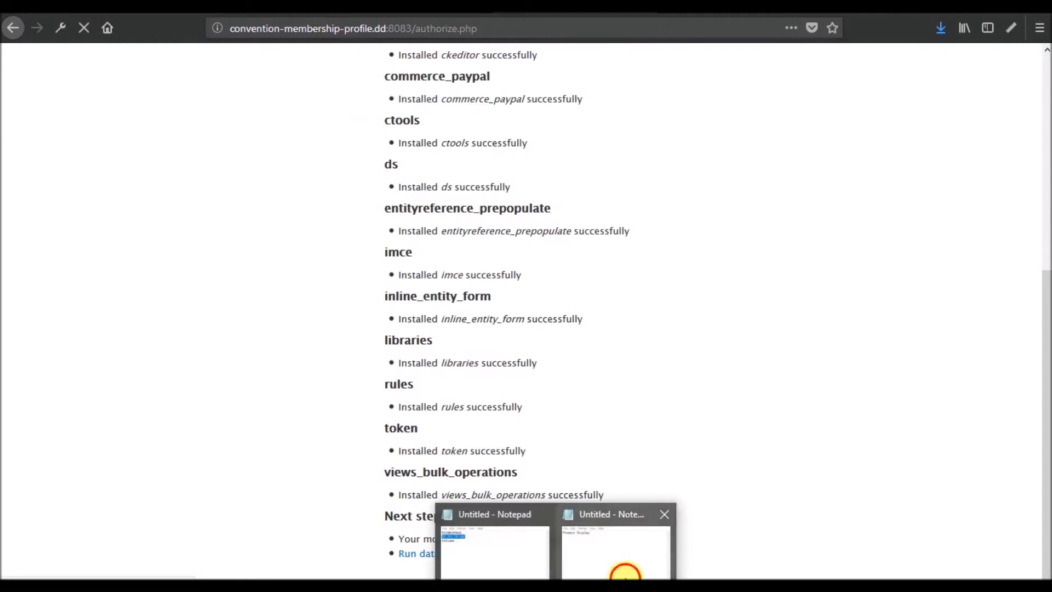
pyautogui.click(623, 571)
pyautogui.press('Return')
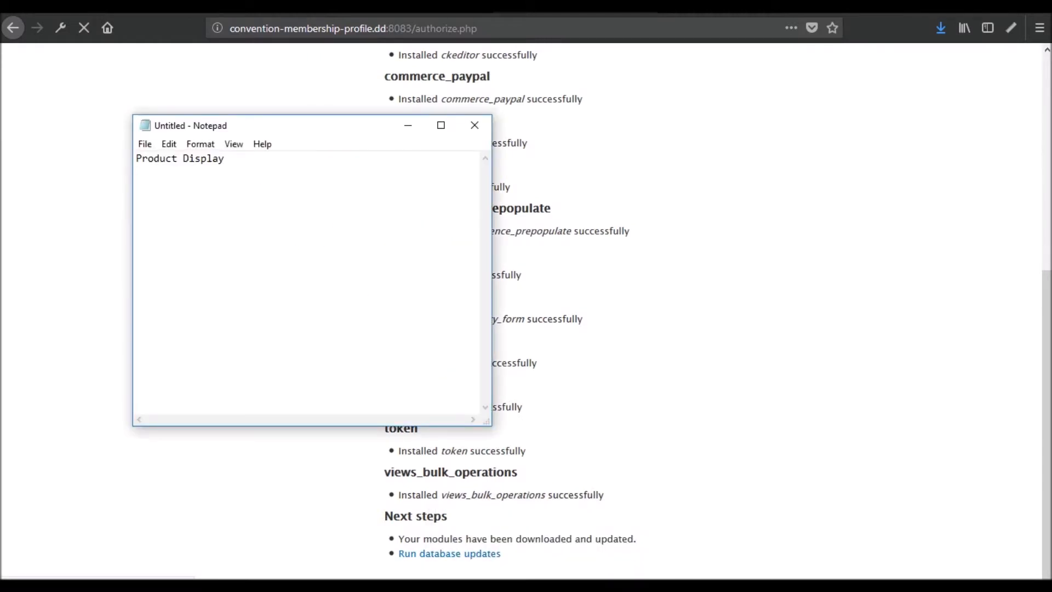
pyautogui.press('BackSpace')
pyautogui.write('- going be the containe')
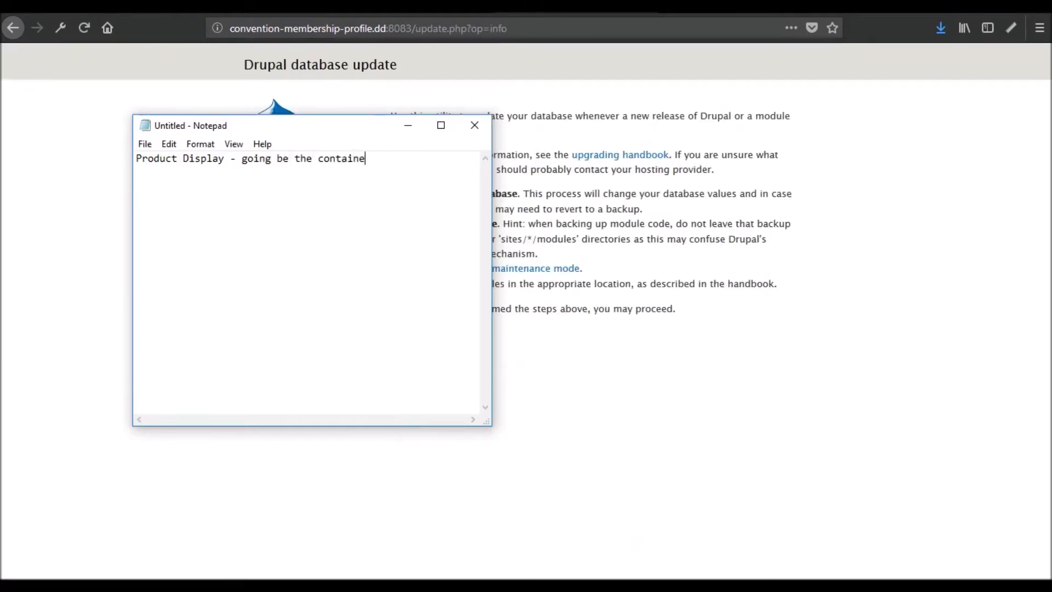
pyautogui.write('r of products.')
pyautogui.click(815, 328)
pyautogui.click(426, 338)
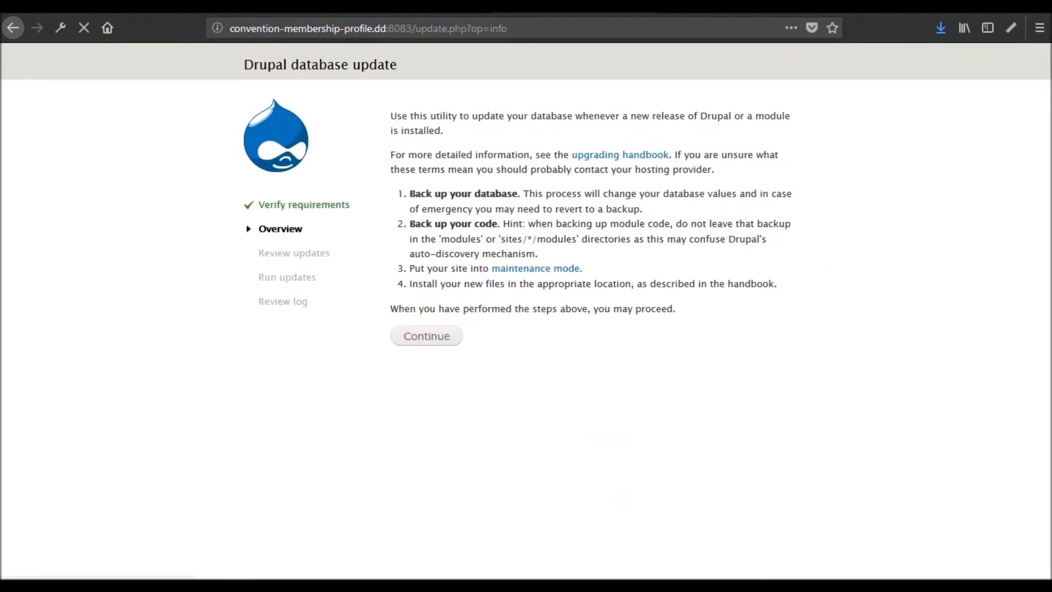
# - Review and apply the pending database updates
pyautogui.click(484, 147)
pyautogui.scroll(-5, 544, 305)
pyautogui.click(459, 551)
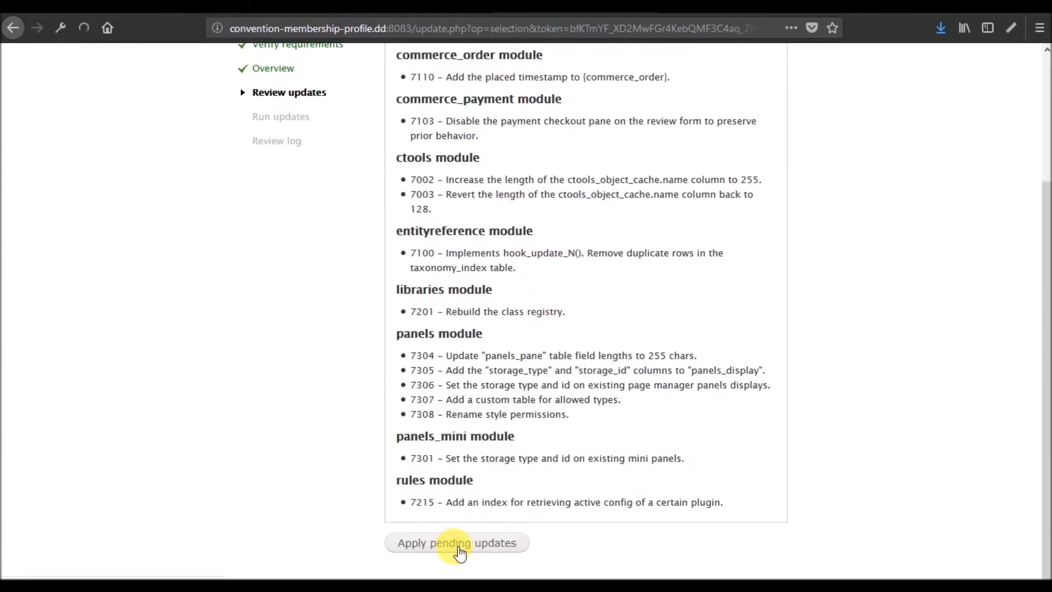
# - Move the Notepad note aside and go to the Drupal Administration pages
pyautogui.moveTo(556, 585)
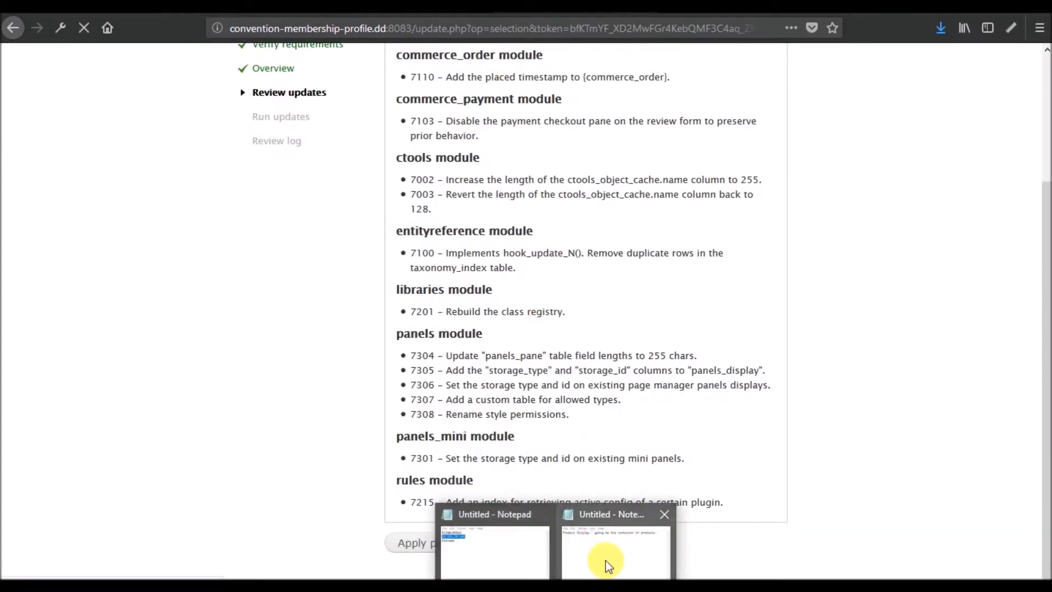
pyautogui.click(606, 561)
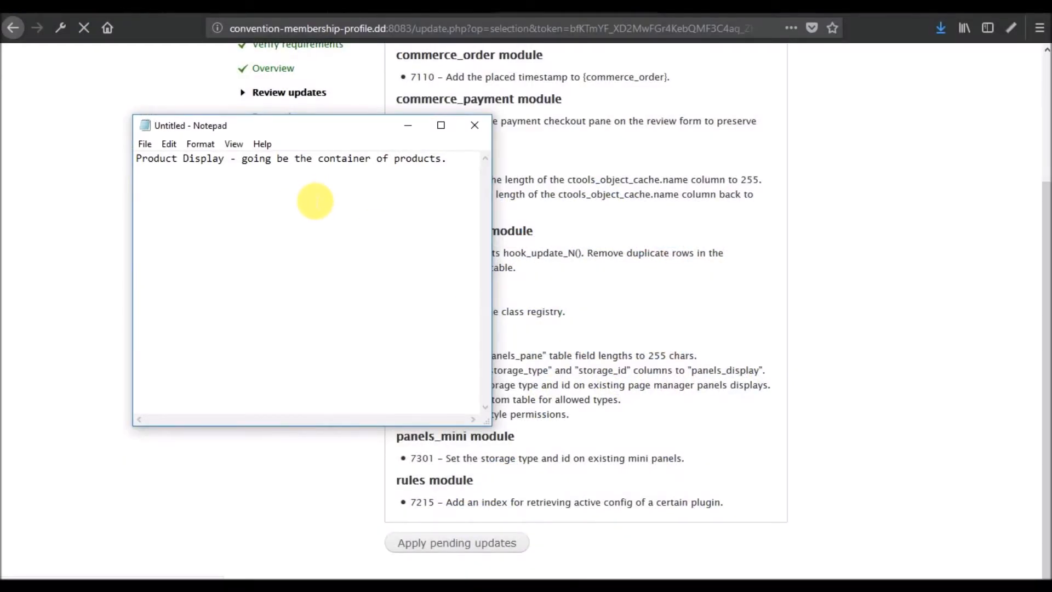
pyautogui.moveTo(137, 160); pyautogui.dragTo(257, 173)
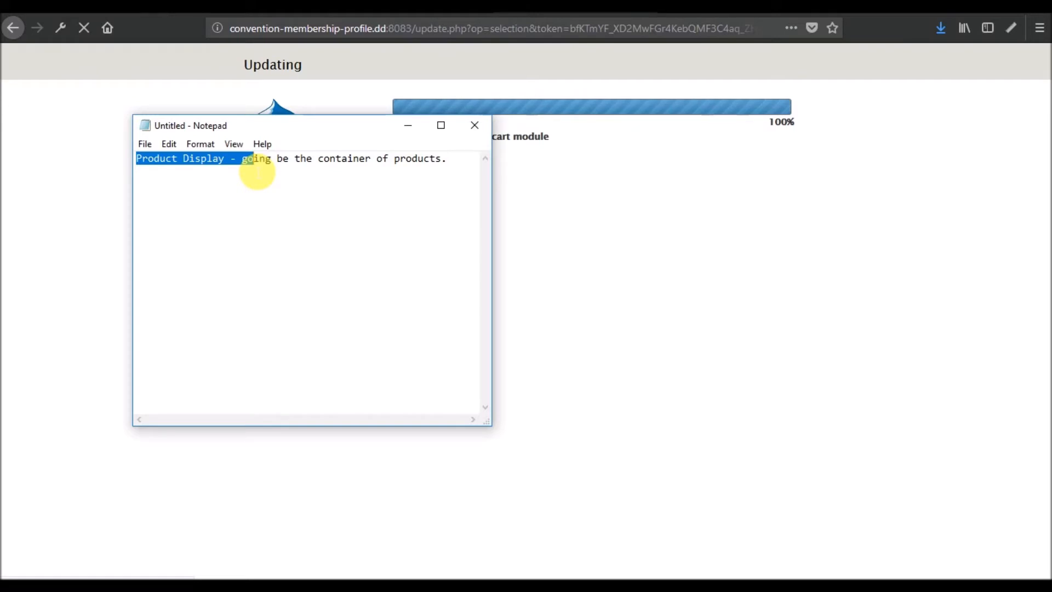
pyautogui.click(232, 174)
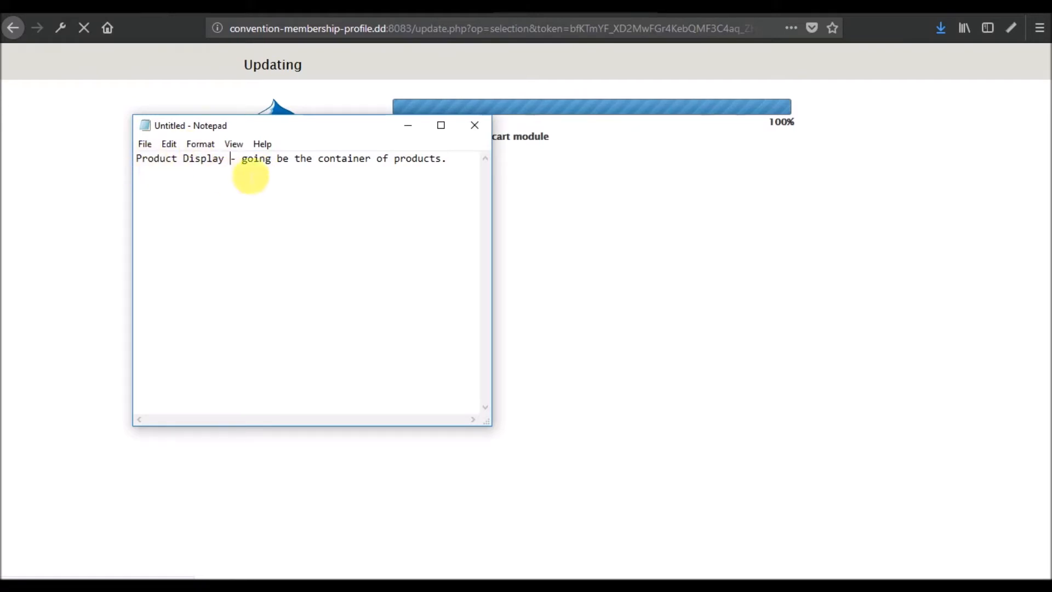
pyautogui.click(463, 170)
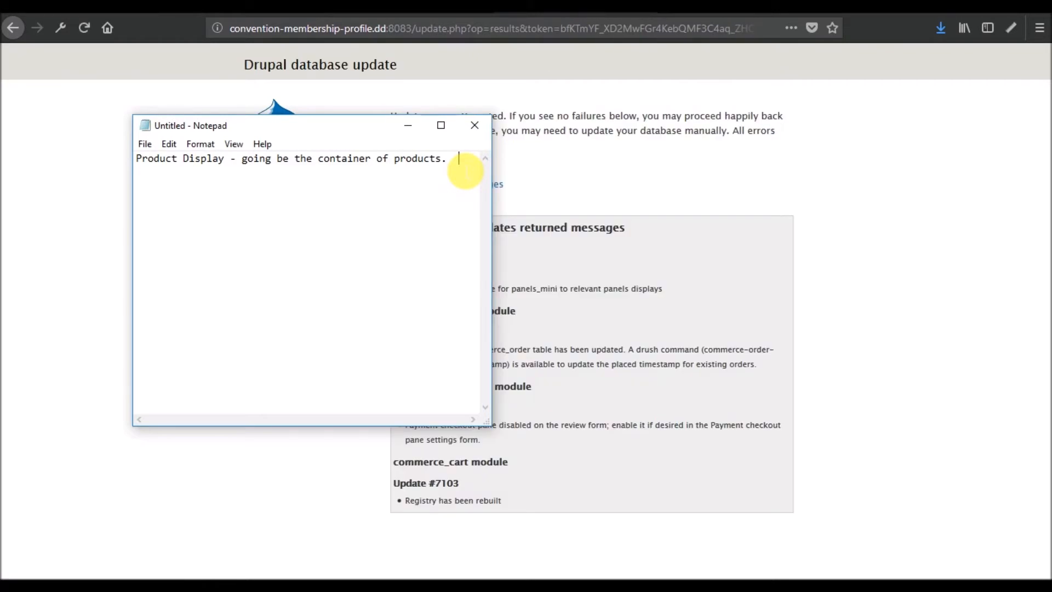
pyautogui.moveTo(354, 134); pyautogui.dragTo(194, 132)
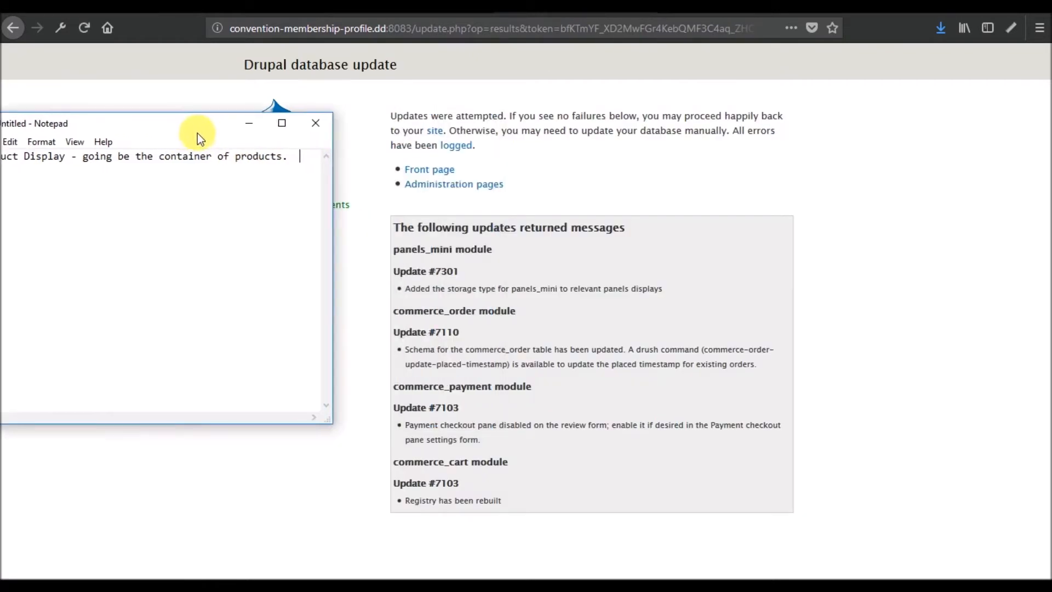
pyautogui.click(452, 185)
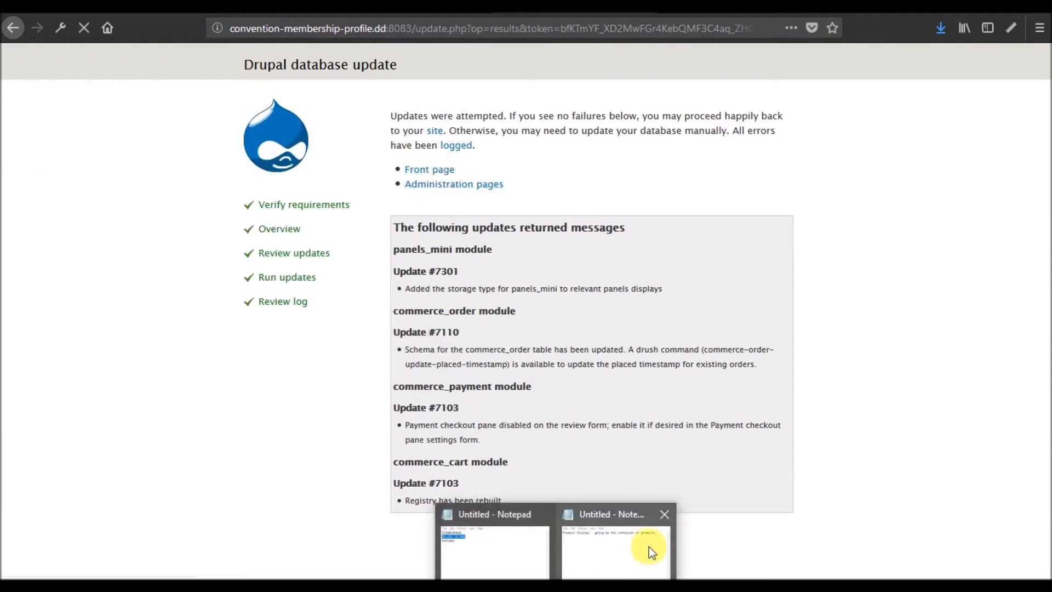
pyautogui.click(649, 546)
# - Add the line 'Event - not purchasable... this is just an event to show on a calendar.'
pyautogui.moveTo(170, 127); pyautogui.dragTo(216, 115)
pyautogui.press('Return')
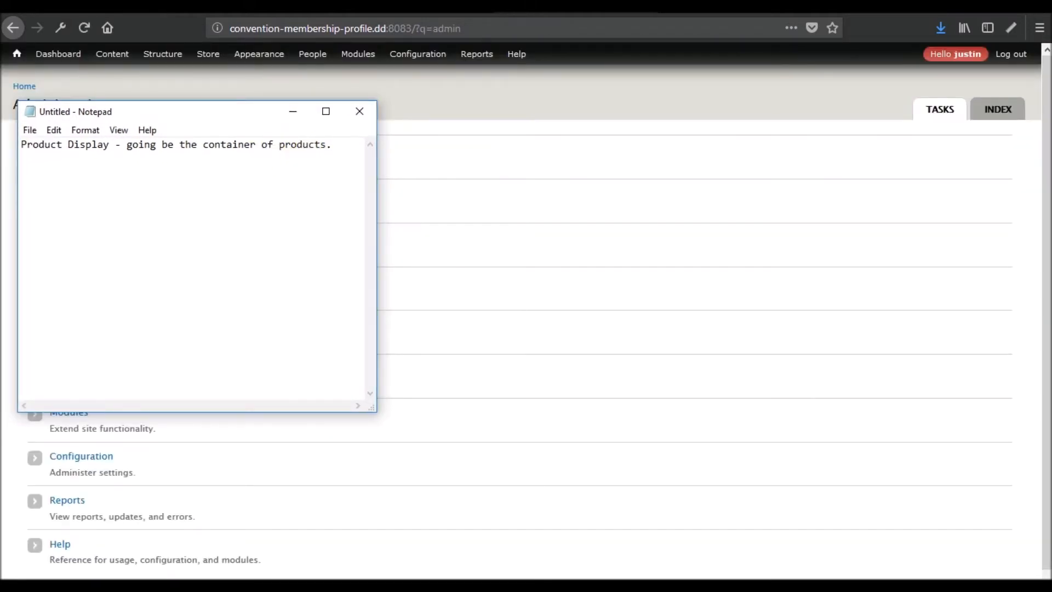
pyautogui.write('Event - not purchasable... ')
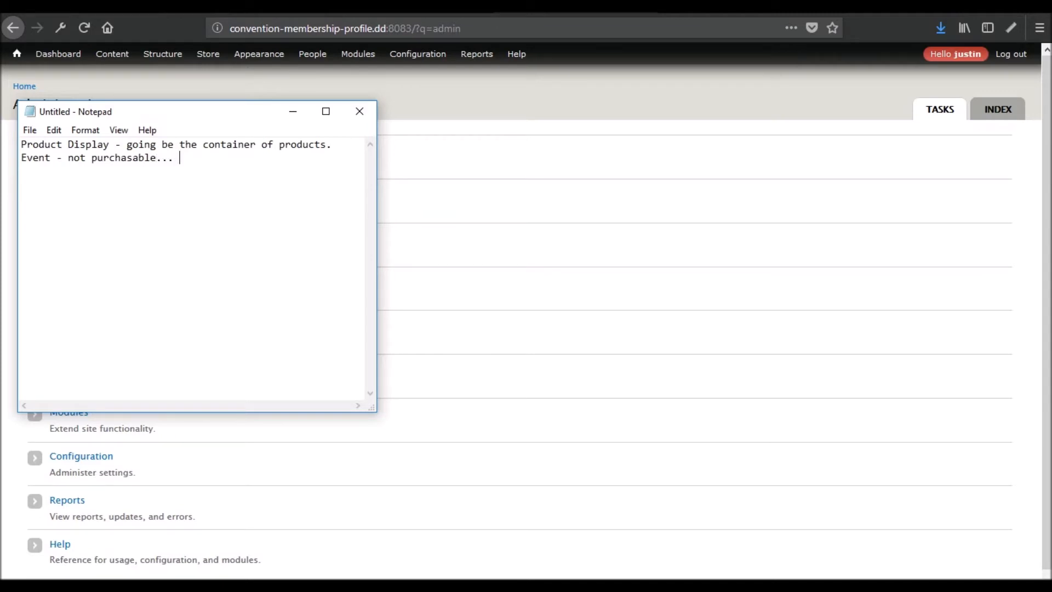
pyautogui.write('this is just an event to show on a')
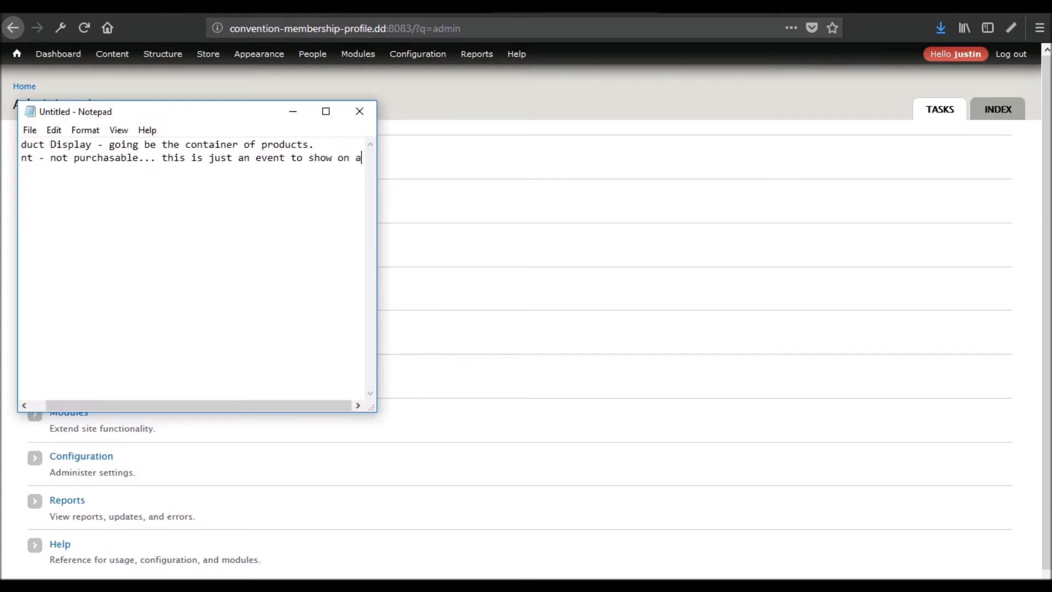
pyautogui.write(' calendar.')
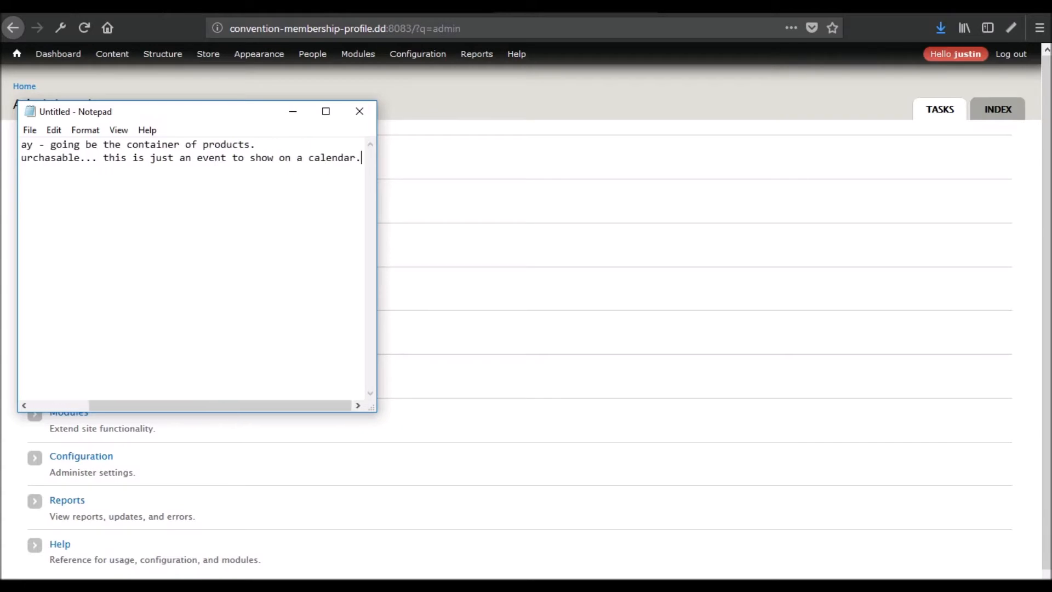
pyautogui.press('Return')
# - Insert a new first line reading 'Convention/Conference/Purchasable Event -'
pyautogui.click(22, 145)
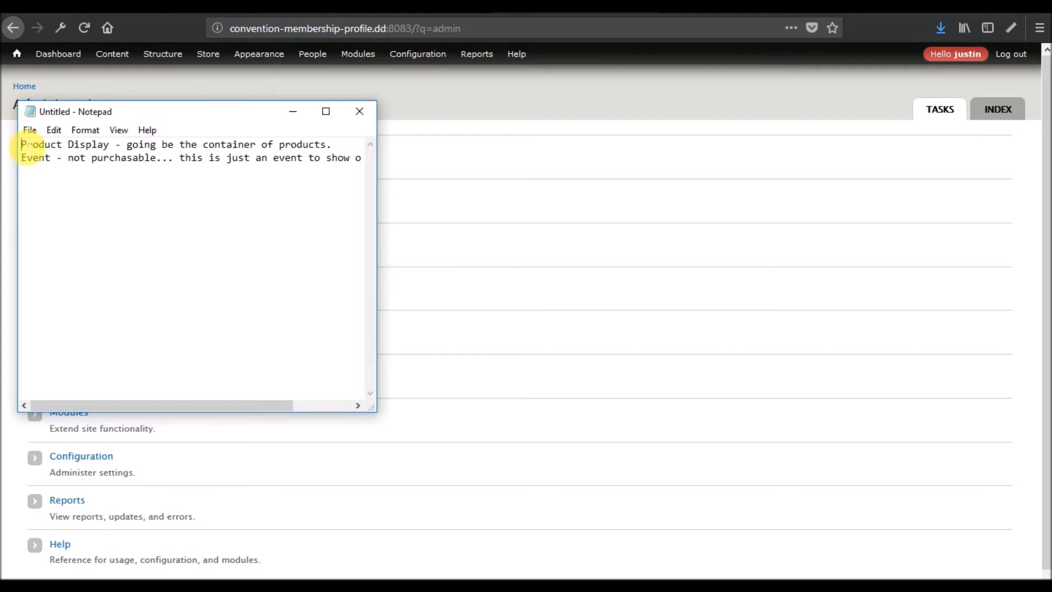
pyautogui.press('Return')
pyautogui.write('Registration')
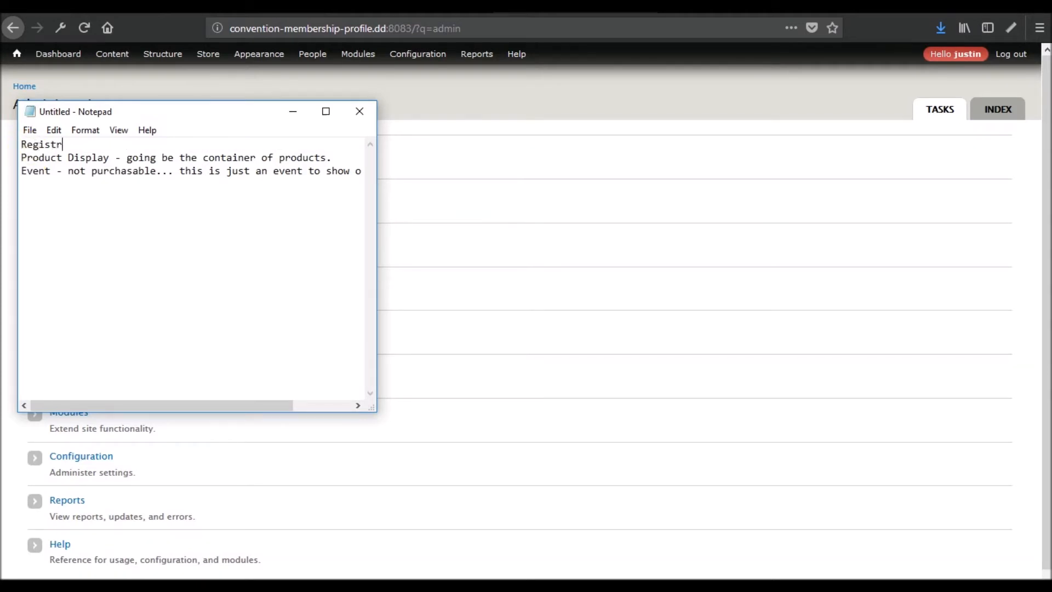
pyautogui.press('BackSpace')
pyautogui.press('BackSpace')
pyautogui.press('BackSpace')
pyautogui.press('BackSpace')
pyautogui.press('BackSpace')
pyautogui.press('BackSpace')
pyautogui.press('BackSpace')
pyautogui.press('BackSpace')
pyautogui.press('BackSpace')
pyautogui.press('BackSpace')
pyautogui.press('BackSpace')
pyautogui.press('BackSpace')
pyautogui.write('Cont')
pyautogui.write('ent')
pyautogui.press('BackSpace')
pyautogui.press('BackSpace')
pyautogui.press('BackSpace')
pyautogui.press('BackSpace')
pyautogui.write('vention/con')
pyautogui.press('BackSpace')
pyautogui.press('BackSpace')
pyautogui.press('BackSpace')
pyautogui.write('Conference')
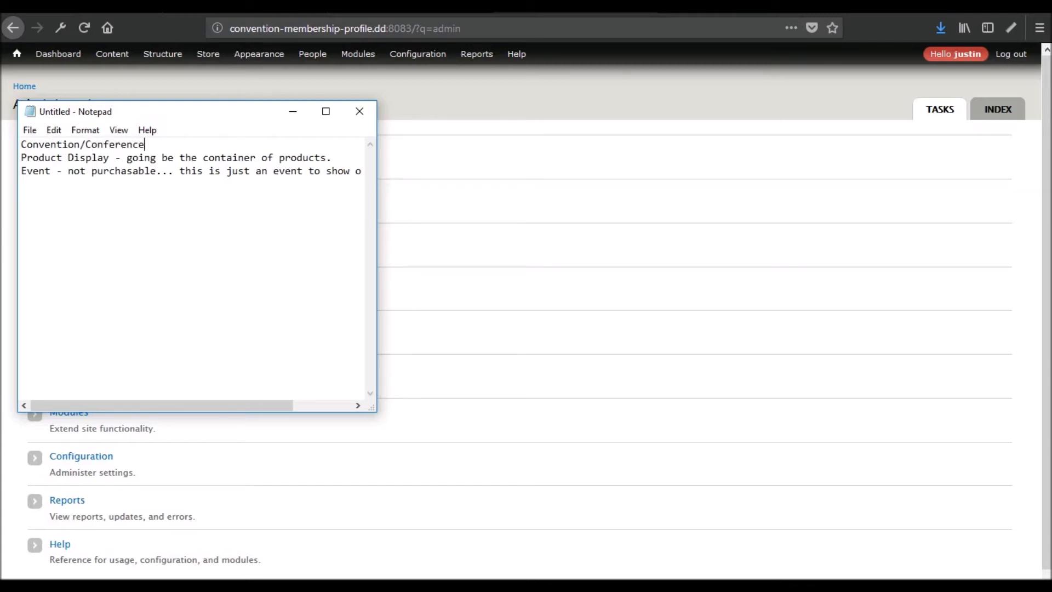
pyautogui.write('/Purcha')
pyautogui.press('BackSpace')
pyautogui.press('BackSpace')
pyautogui.press('BackSpace')
pyautogui.press('BackSpace')
pyautogui.press('BackSpace')
pyautogui.press('BackSpace')
pyautogui.write('Purchas')
pyautogui.press('BackSpace')
pyautogui.write('sable Event -')
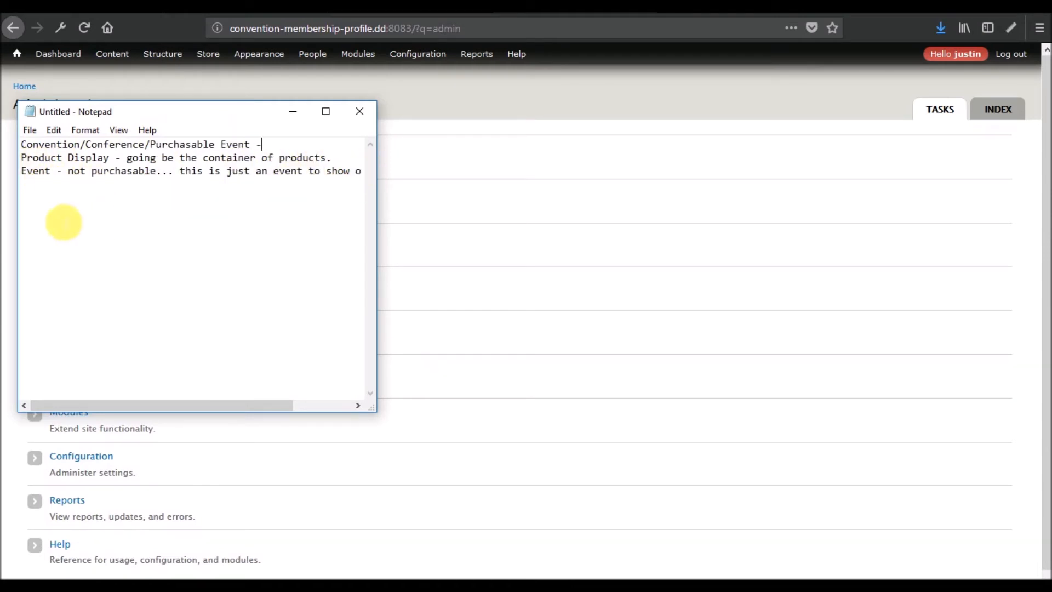
# - List Meetings and Minutes, Speakers, Sponsors and Vendors below the Event entry
pyautogui.click(67, 202)
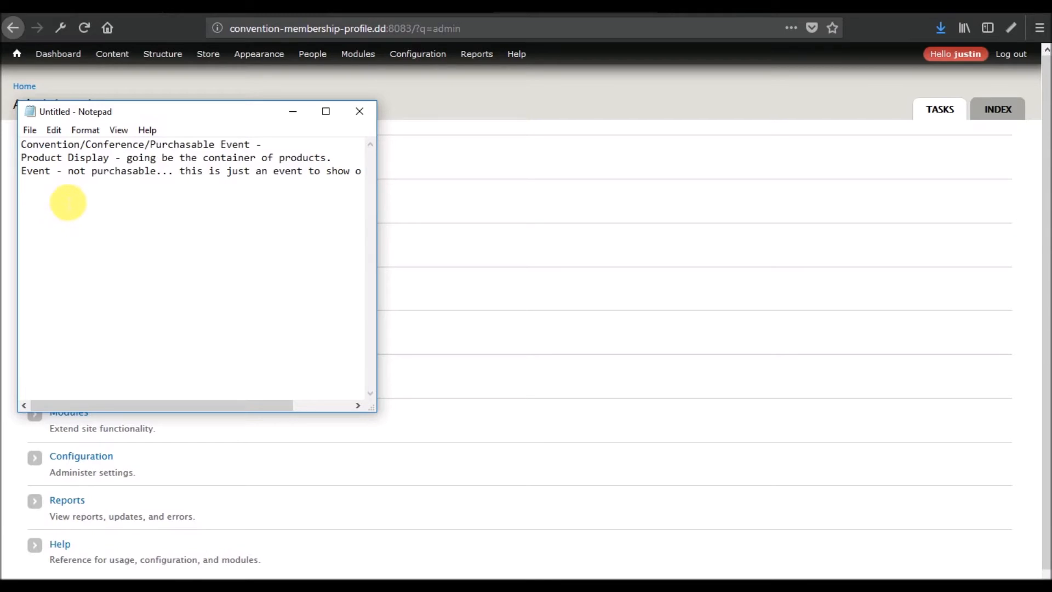
pyautogui.write('Meeting')
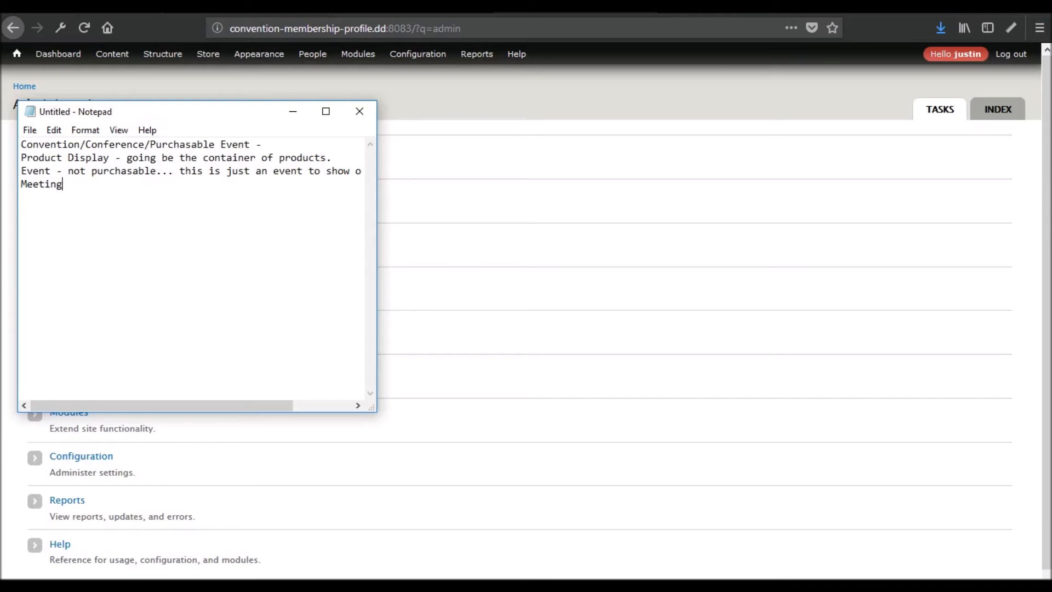
pyautogui.write('s and Minutes Speakers')
pyautogui.press('Return')
pyautogui.write('Spons')
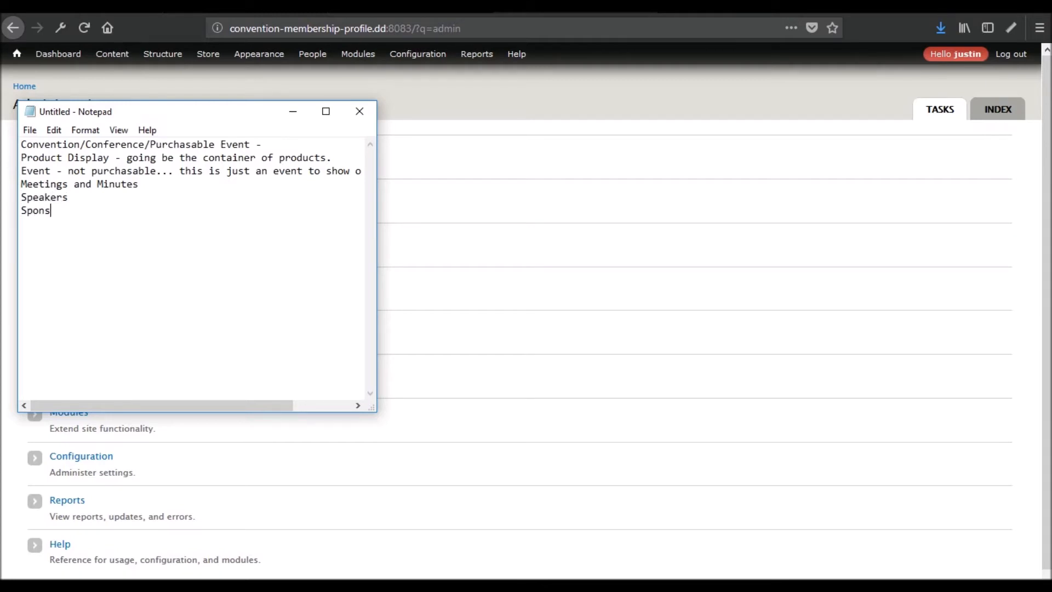
pyautogui.write('ors')
pyautogui.press('Return')
pyautogui.write('Vendors')
pyautogui.press('Return')
pyautogui.press('BackSpace')
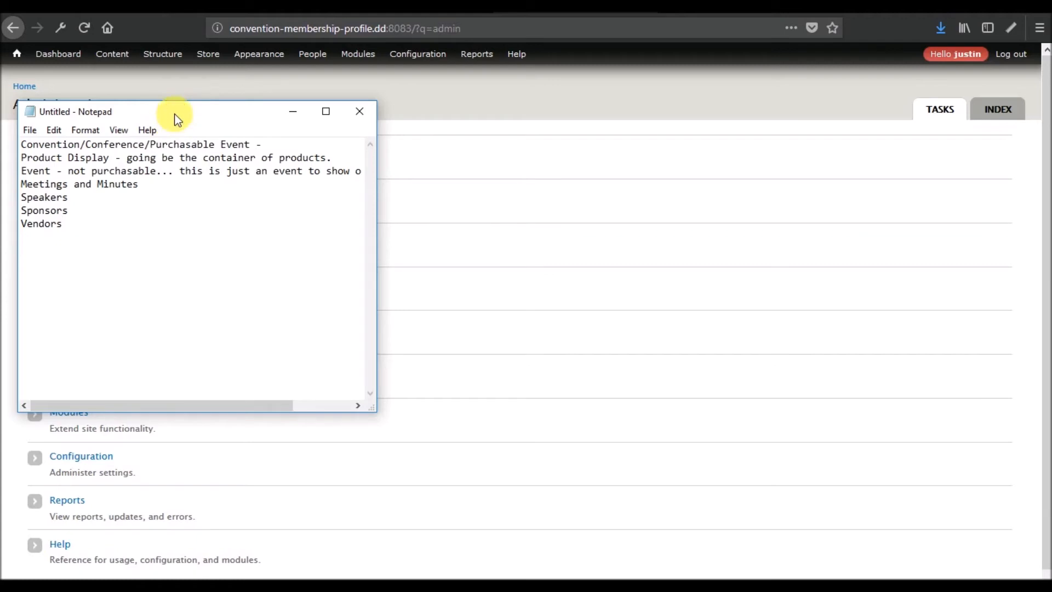
# - Add a 'Content Types:' heading at the top of the note
pyautogui.moveTo(176, 113); pyautogui.dragTo(520, 183)
pyautogui.click(366, 215)
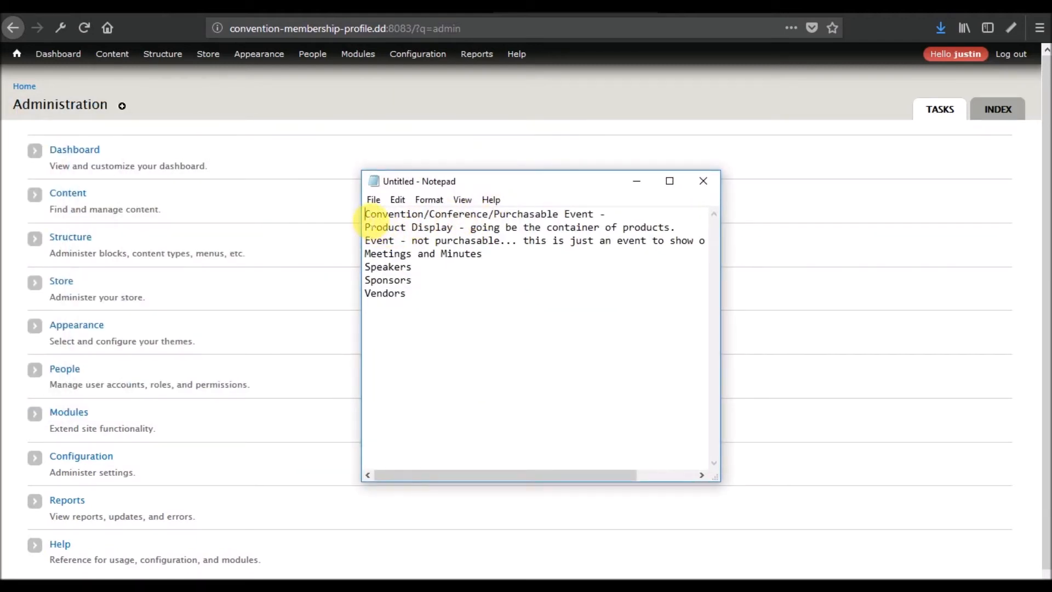
pyautogui.press('Return')
pyautogui.press('Return')
pyautogui.click(366, 215)
pyautogui.write('Con')
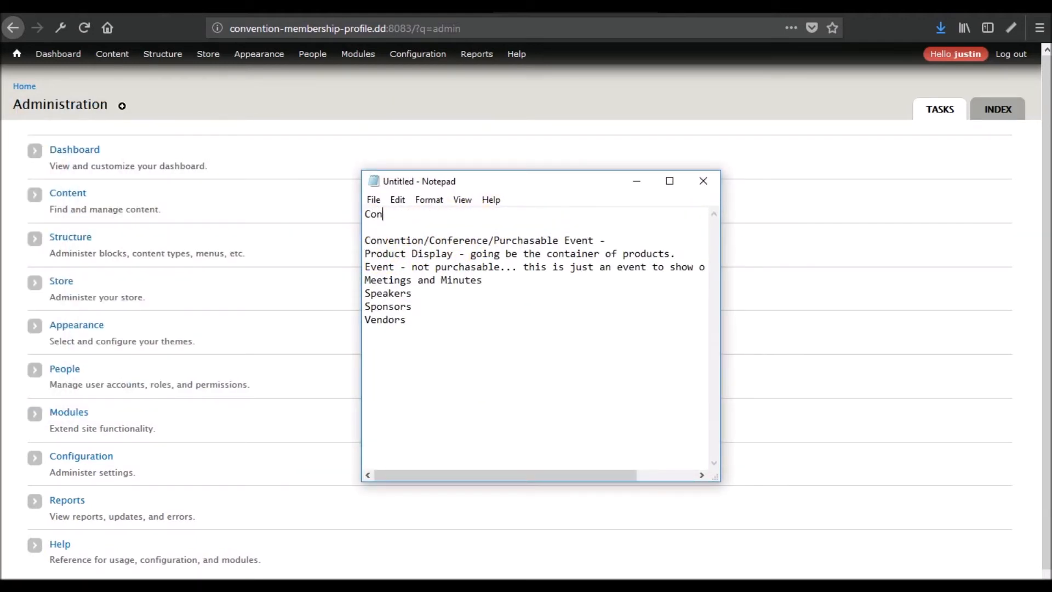
pyautogui.write('tent Types:')
pyautogui.click(432, 255)
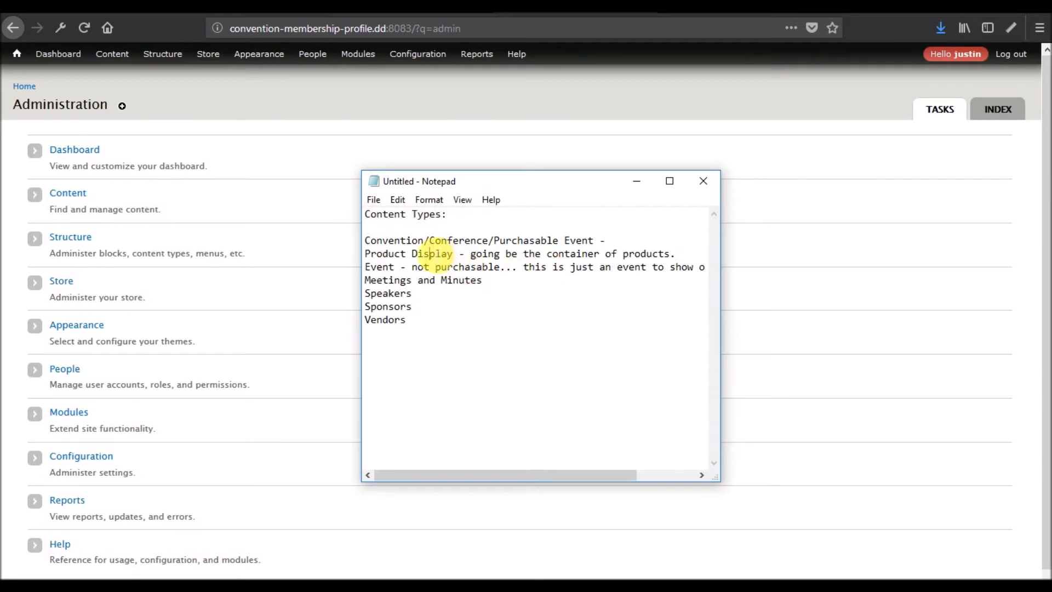
pyautogui.click(390, 273)
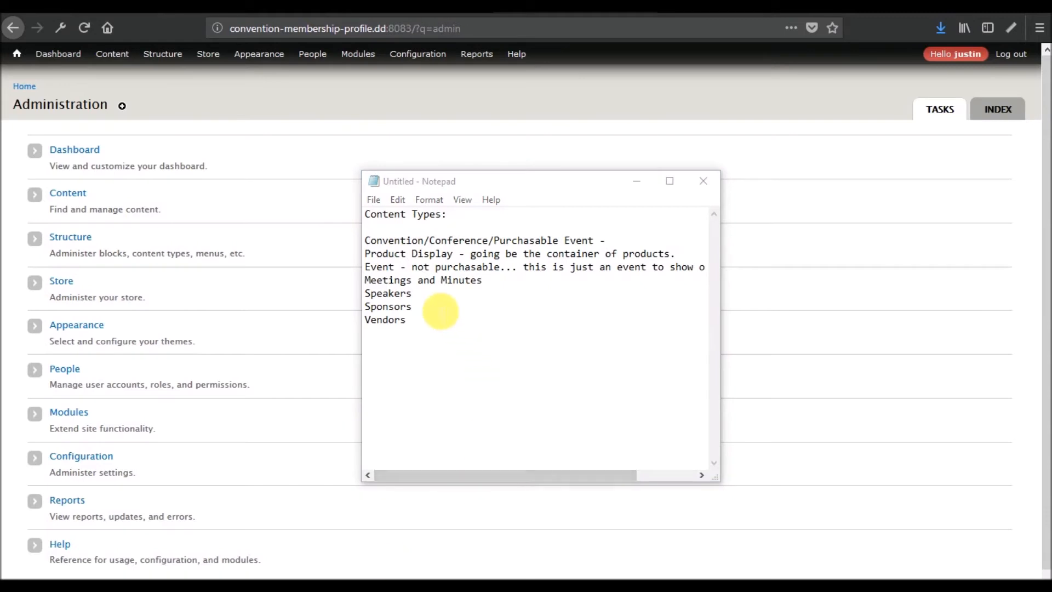
# - Insert the note 'Most the fields will be the same:' above Speakers
pyautogui.click(499, 285)
pyautogui.press('Return')
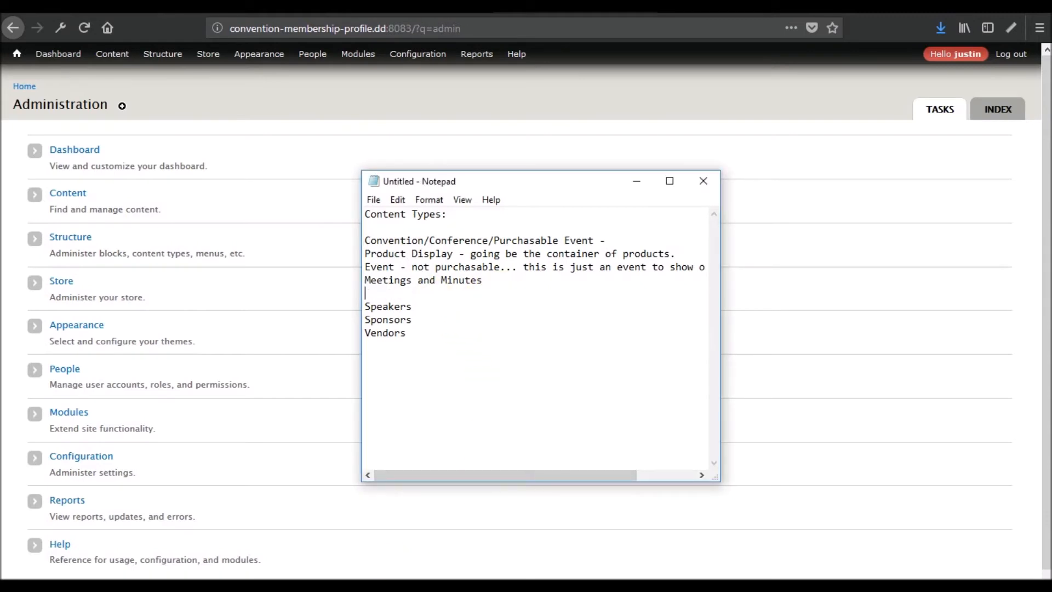
pyautogui.press('Return')
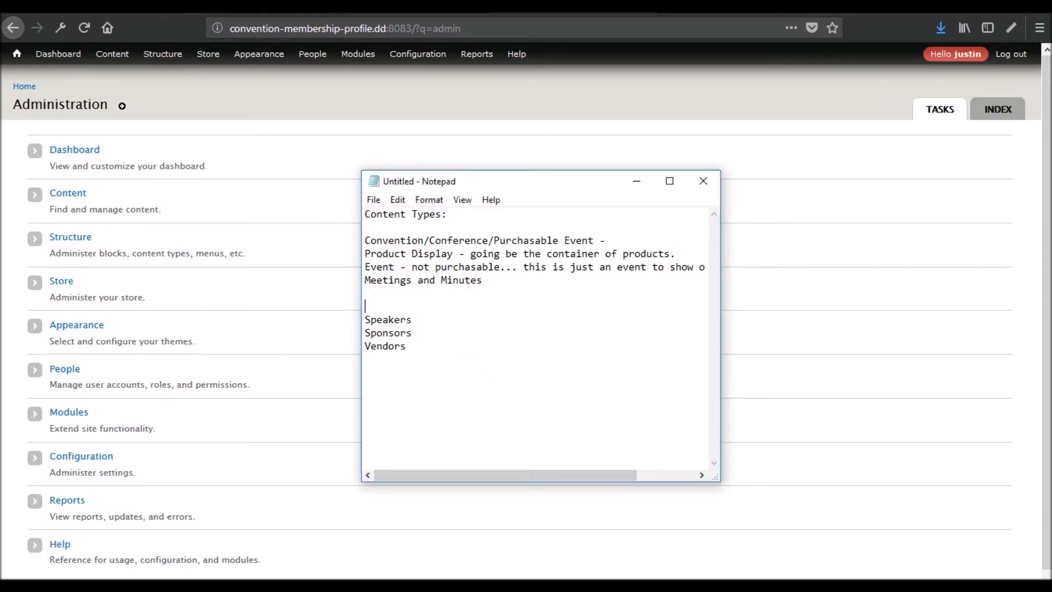
pyautogui.write('Mos')
pyautogui.press('BackSpace')
pyautogui.press('BackSpace')
pyautogui.write('ost the fields will ')
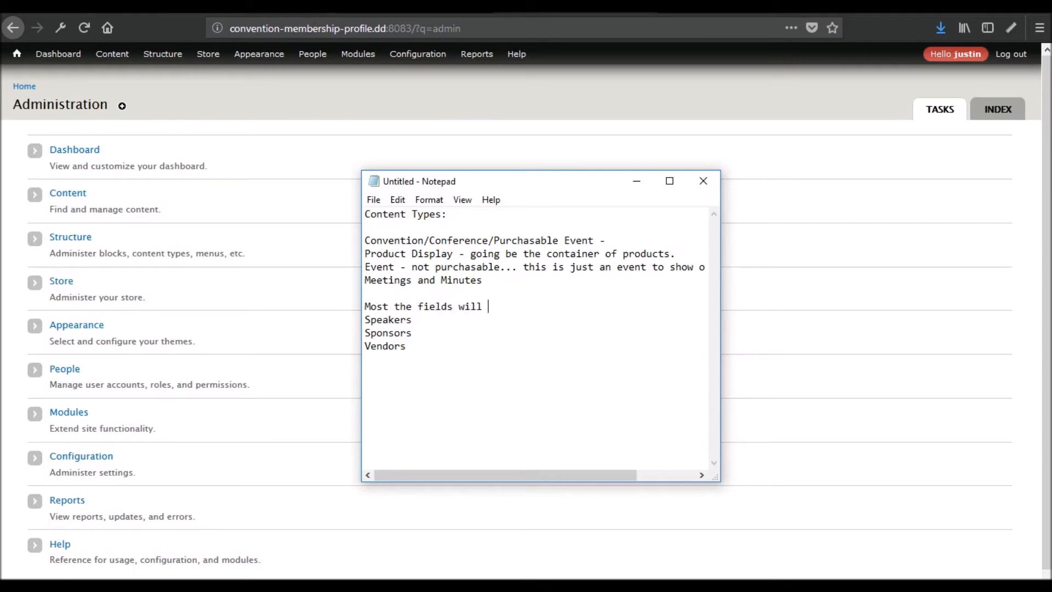
pyautogui.write('be the same:')
pyautogui.click(448, 320)
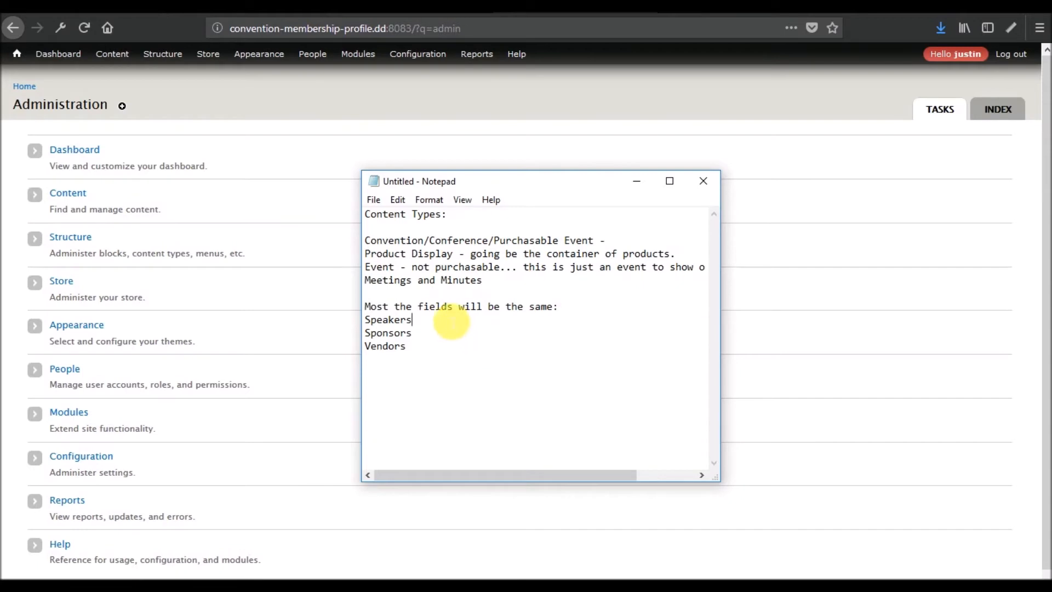
# - Below Vendors, add 'Alternative: Other Content Type' and '-> Dropdown selector.'
pyautogui.click(467, 363)
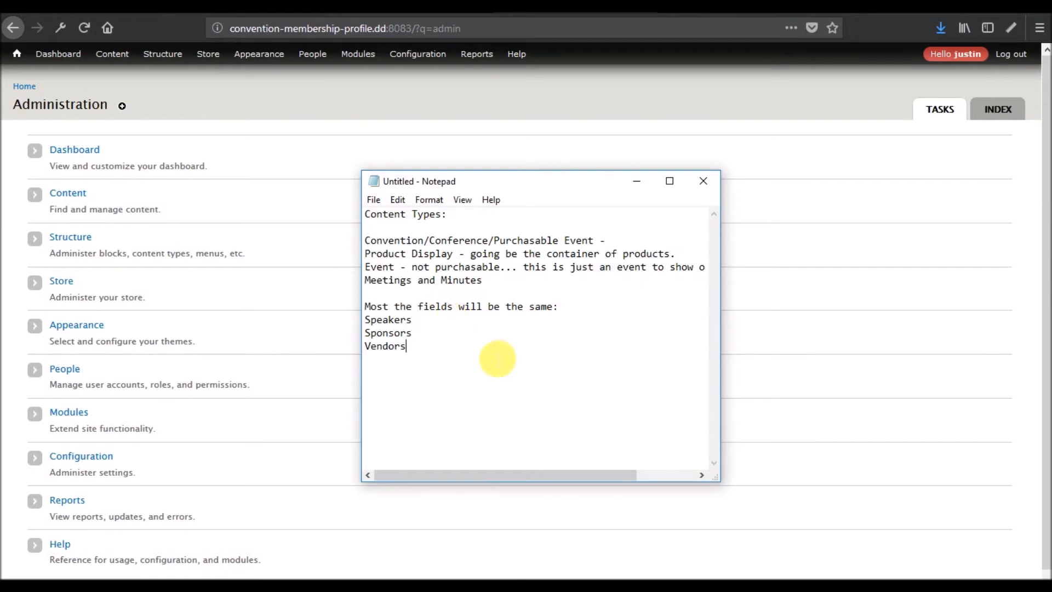
pyautogui.press('Return')
pyautogui.press('Return')
pyautogui.write('Al')
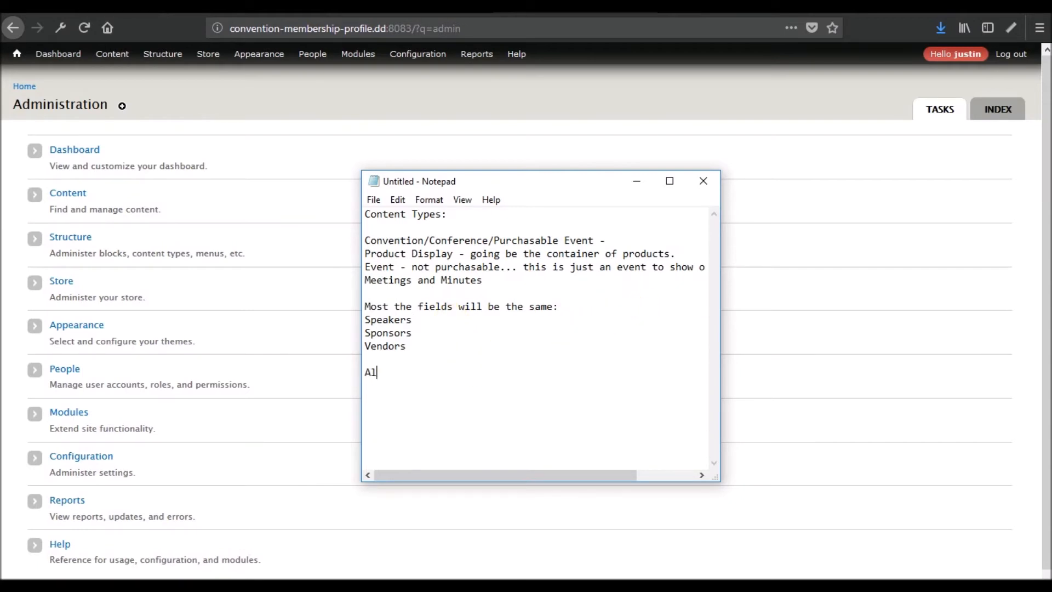
pyautogui.write('ternative:  Other Content Type')
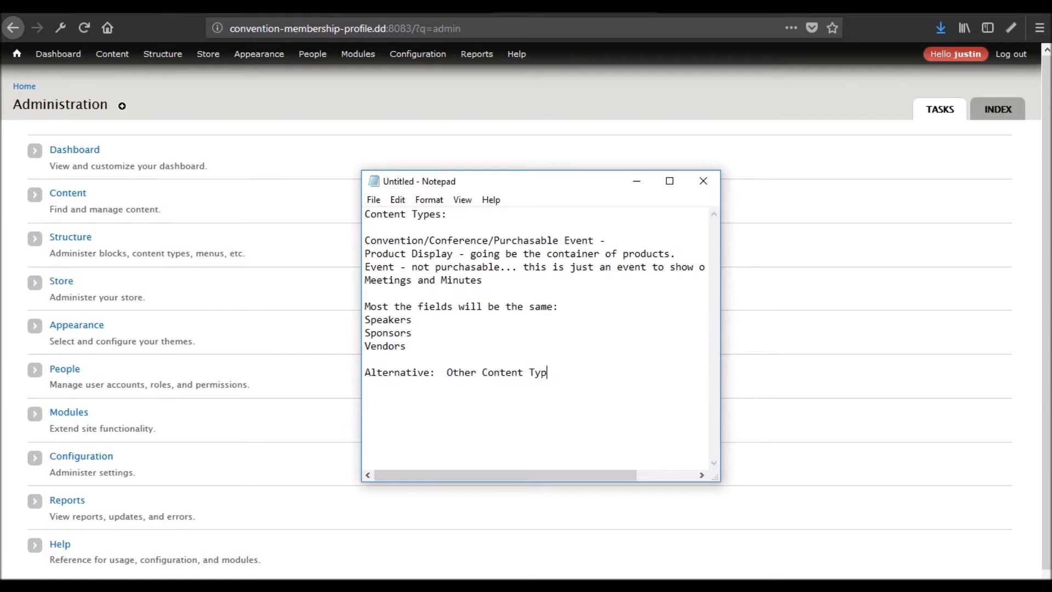
pyautogui.press('Return')
pyautogui.press('Return')
pyautogui.write('-> Dropdown selector.')
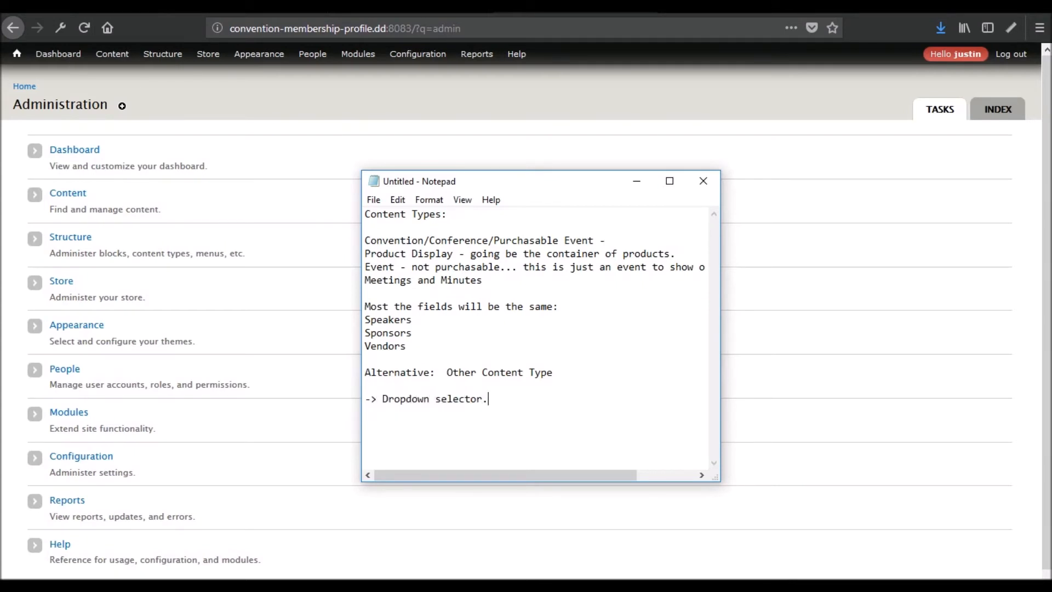
# - Paste the addressfield download link below the dropdown note
pyautogui.moveTo(406, 346); pyautogui.dragTo(365, 318)
pyautogui.click(377, 328)
pyautogui.click(535, 400)
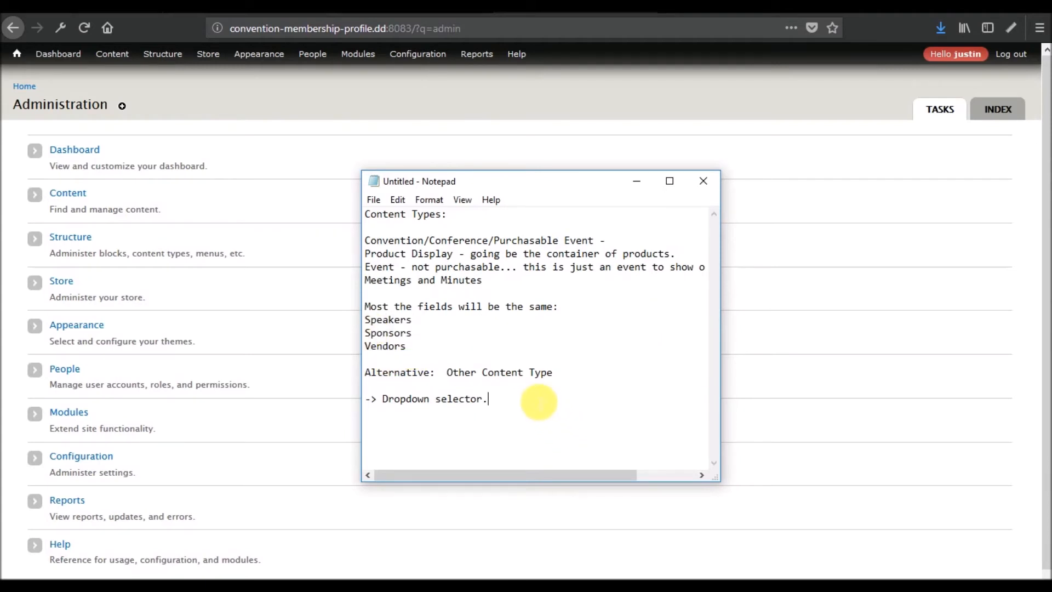
pyautogui.press('Return')
pyautogui.press('Return')
pyautogui.write('https://ftp.drupal.org/files/projects/addressfield-7.x-1.2.tar.gz')
pyautogui.press('Return')
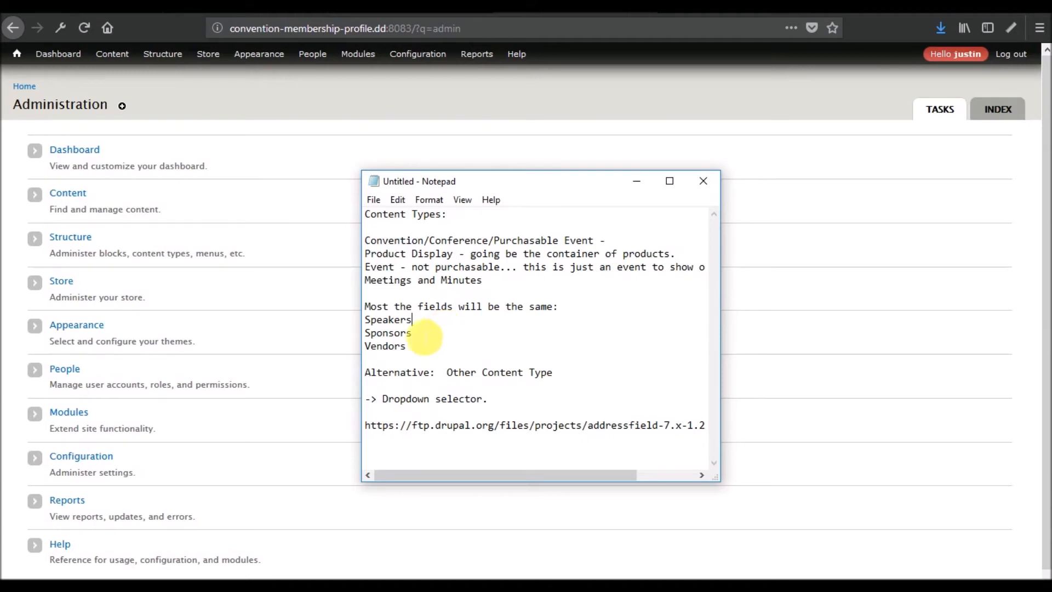
# - Replace the download link with the Speakers, Sponsors and Vendors lines, removing the .tar.gz leftover
pyautogui.moveTo(407, 346); pyautogui.dragTo(369, 327)
pyautogui.hotkey('ctrl', 'c')
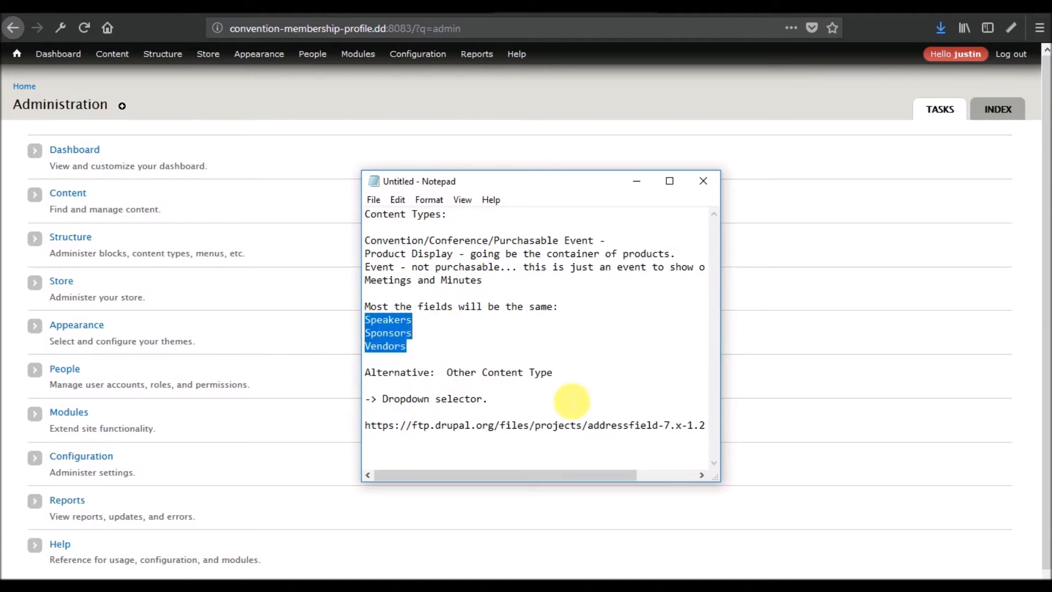
pyautogui.moveTo(705, 426); pyautogui.dragTo(364, 429)
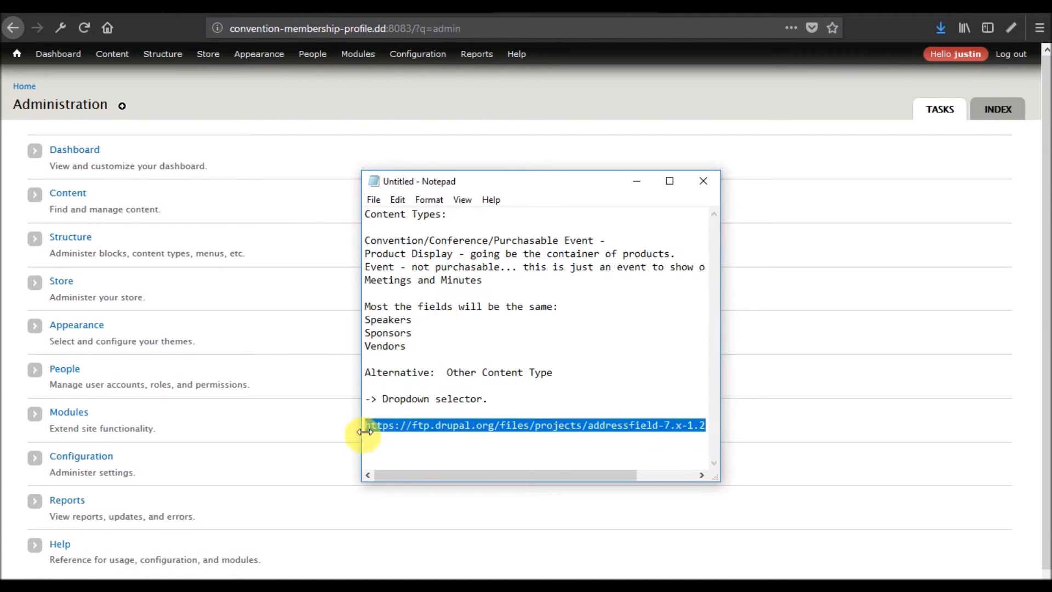
pyautogui.hotkey('ctrl', 'v')
pyautogui.click(466, 427)
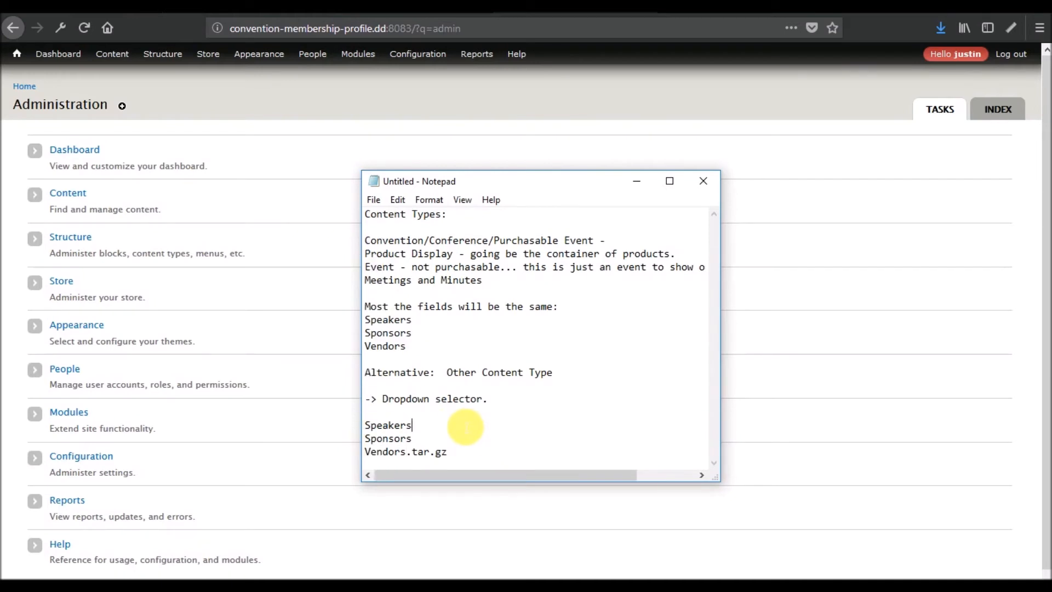
pyautogui.moveTo(431, 452); pyautogui.dragTo(482, 453)
pyautogui.click(416, 454)
pyautogui.press('BackSpace')
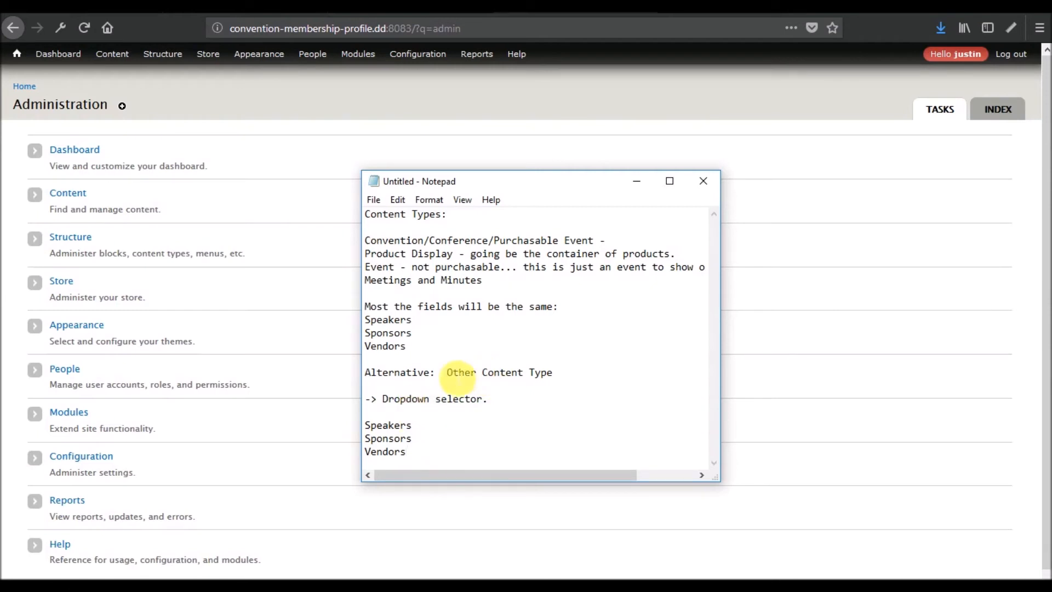
# - Delete everything from 'Alternative:' through the duplicate Speakers, Sponsors and Vendors list
pyautogui.click(581, 378)
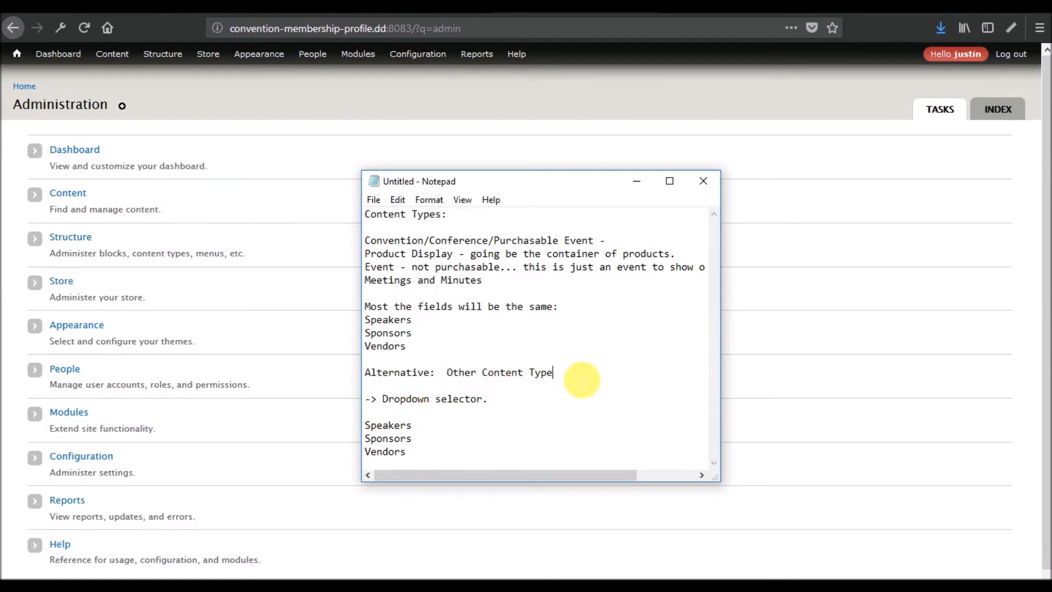
pyautogui.click(425, 430)
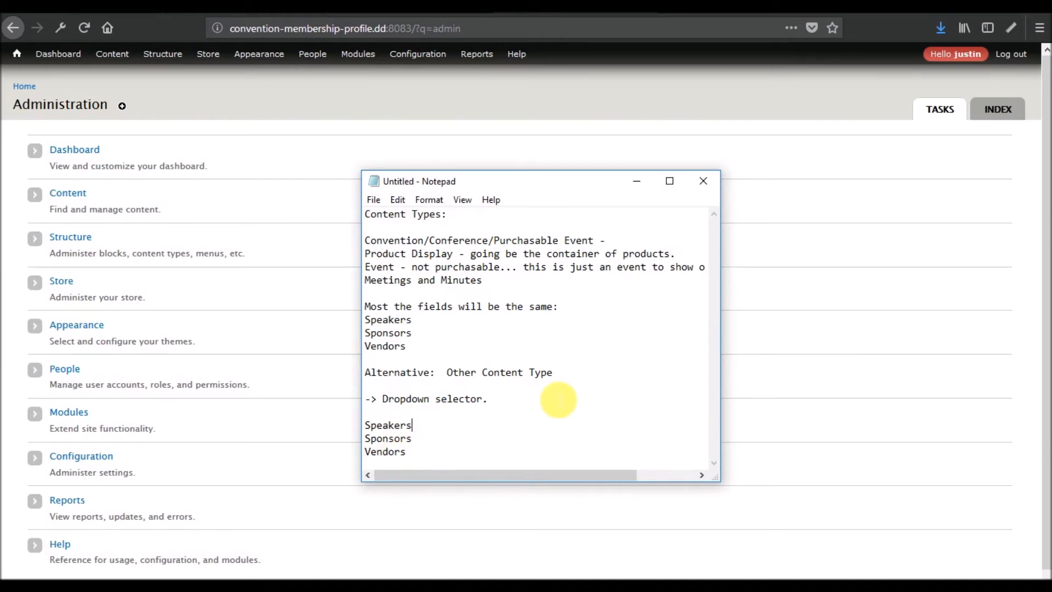
pyautogui.click(424, 350)
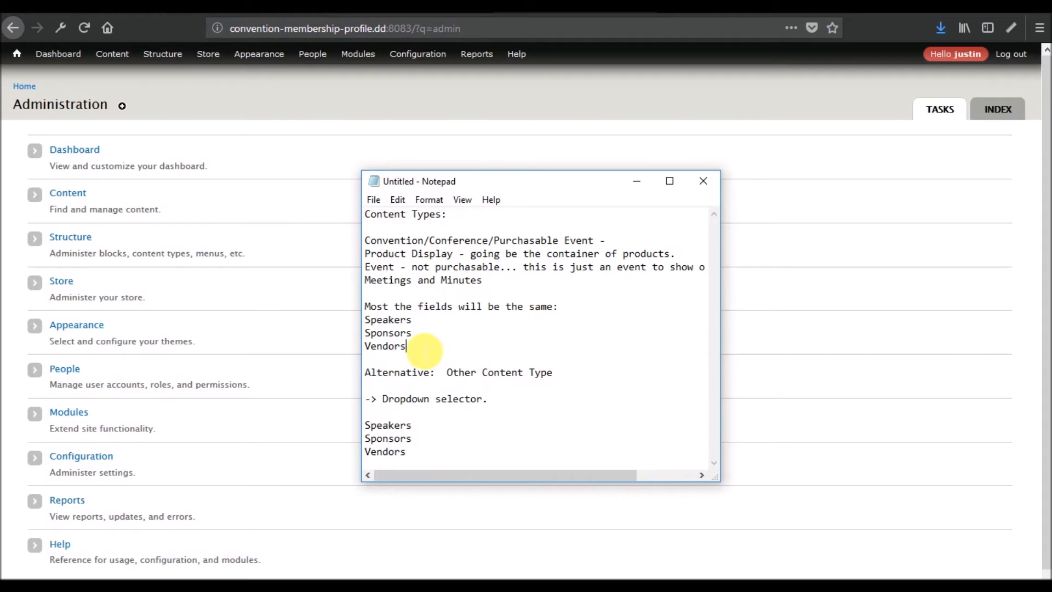
pyautogui.moveTo(424, 351); pyautogui.dragTo(349, 322)
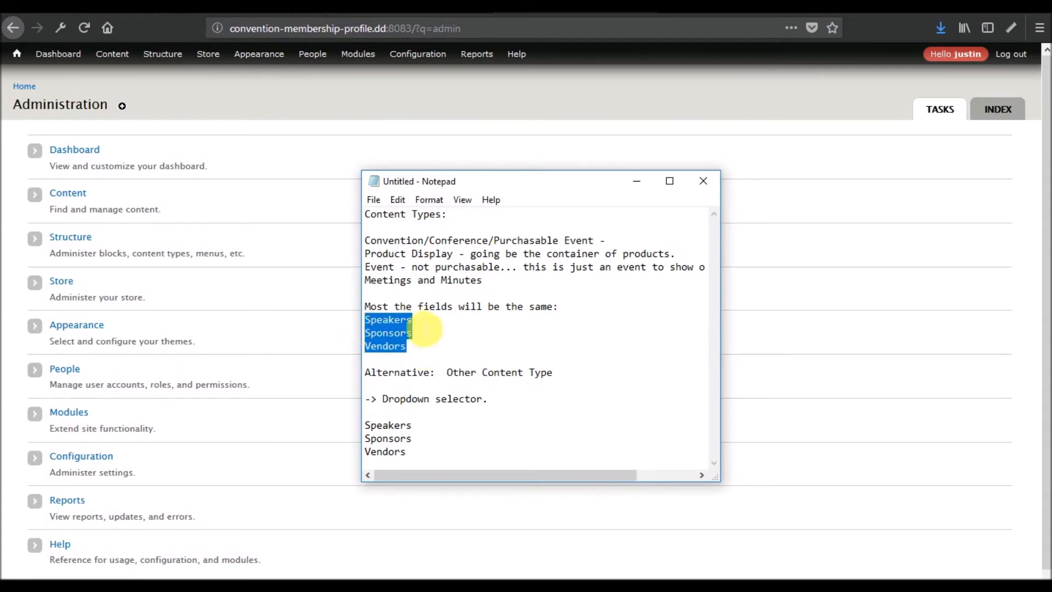
pyautogui.click(423, 328)
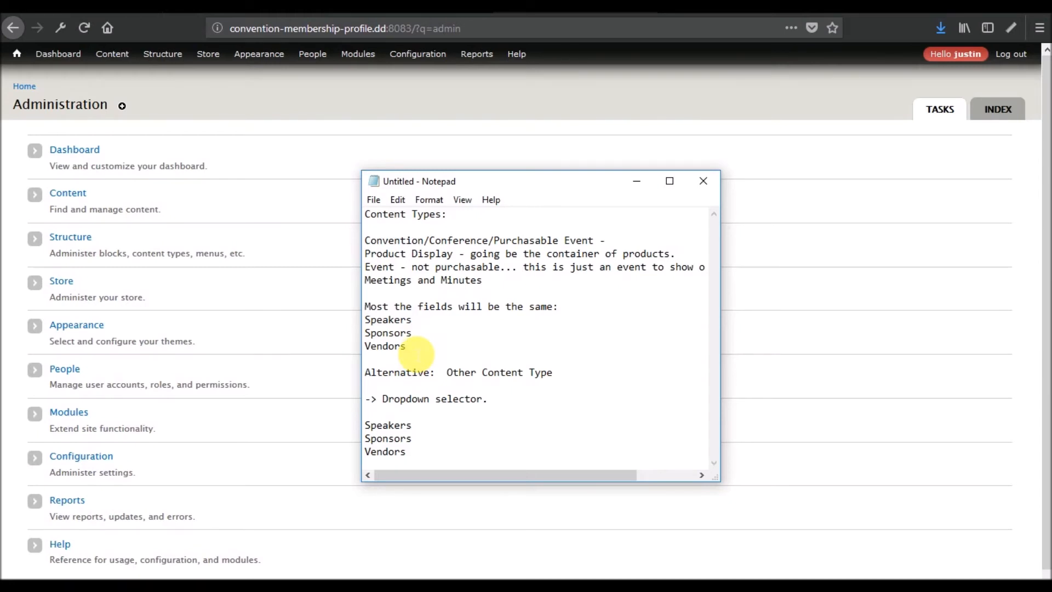
pyautogui.click(423, 324)
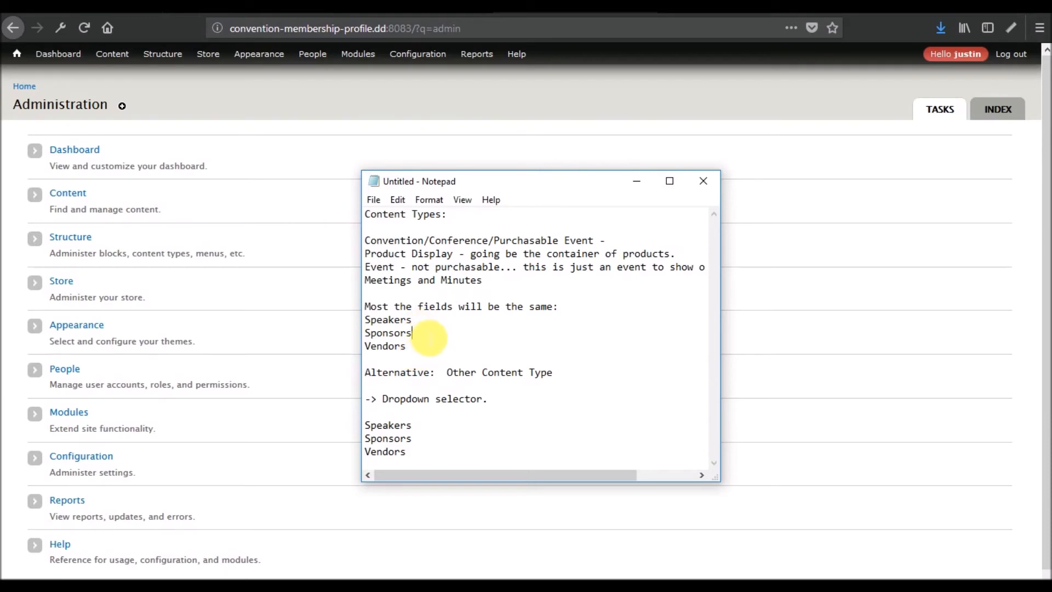
pyautogui.click(410, 332)
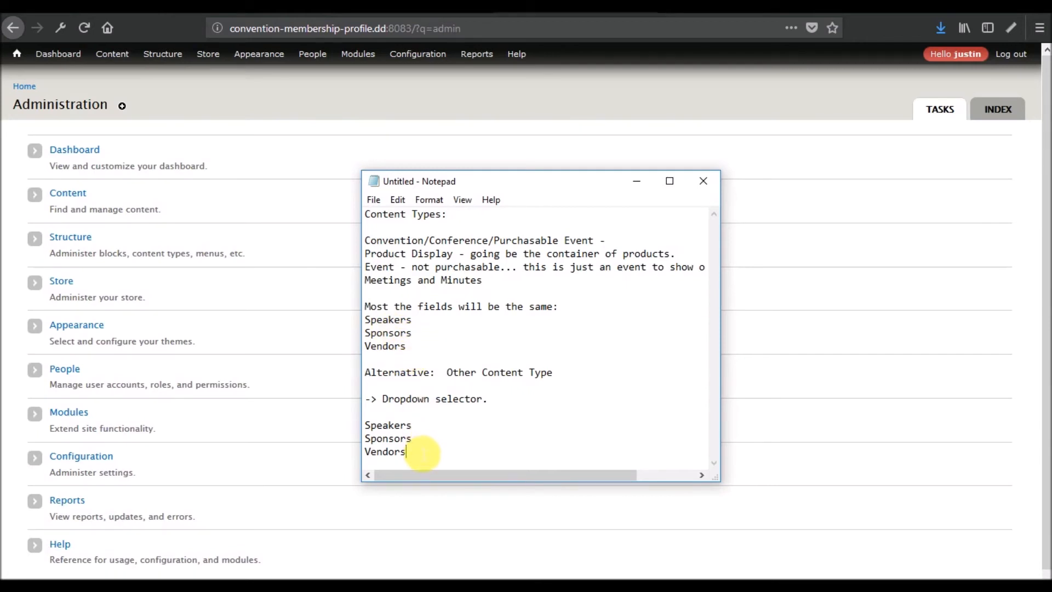
pyautogui.moveTo(421, 453); pyautogui.dragTo(359, 376)
pyautogui.click(448, 399)
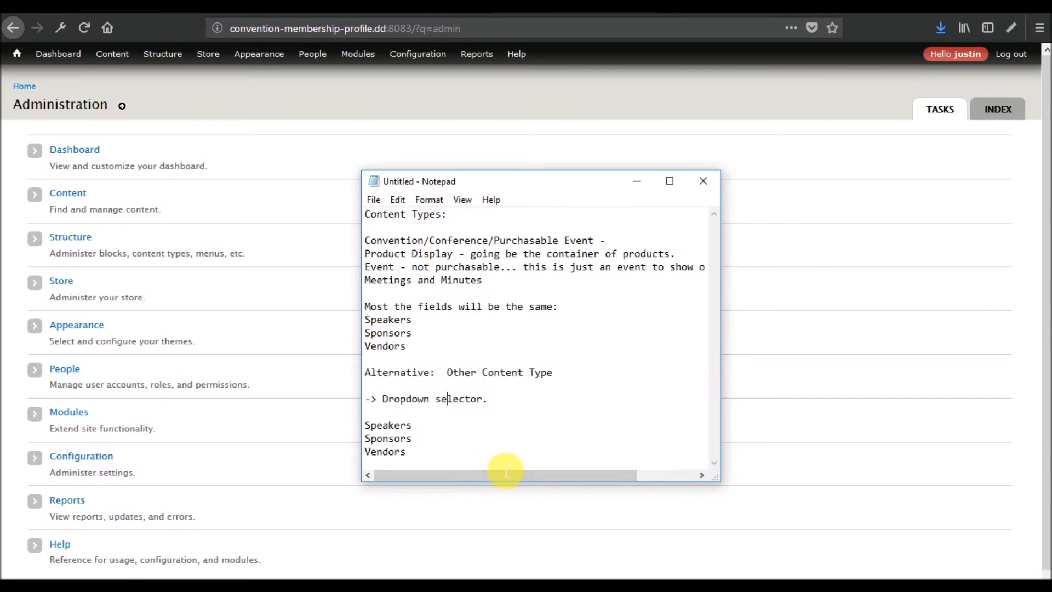
pyautogui.click(419, 461)
pyautogui.moveTo(420, 462); pyautogui.dragTo(352, 371)
pyautogui.press('Delete')
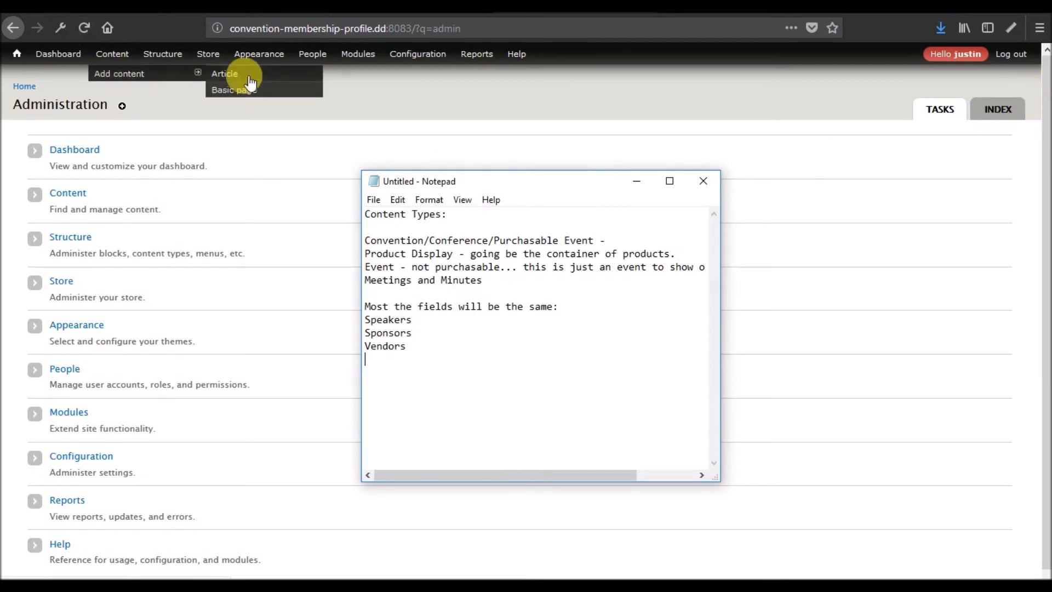
# - Start a new content type named 'Registration Event'
pyautogui.moveTo(163, 65)
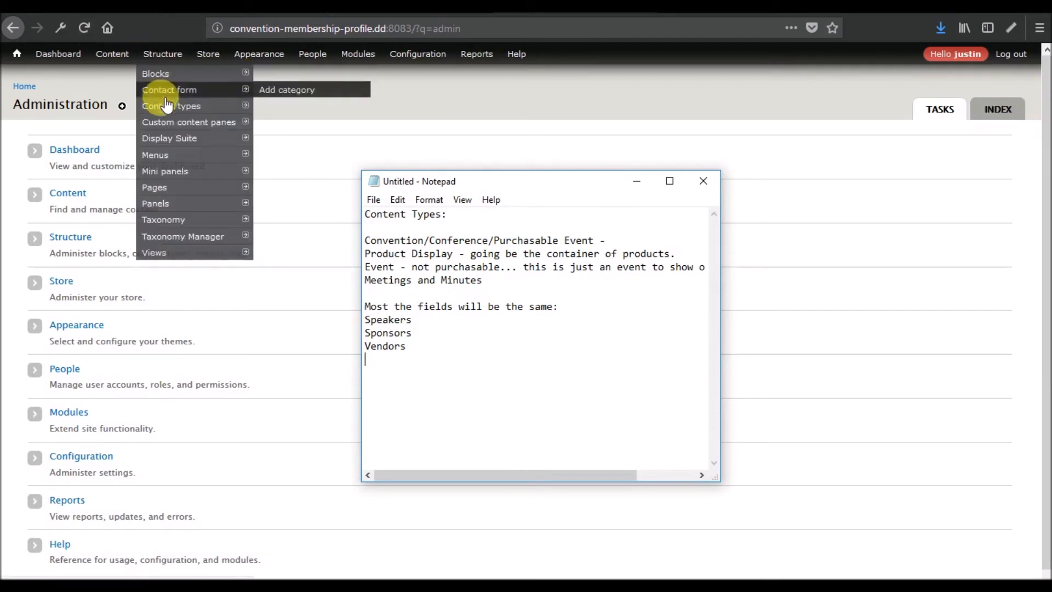
pyautogui.moveTo(230, 106)
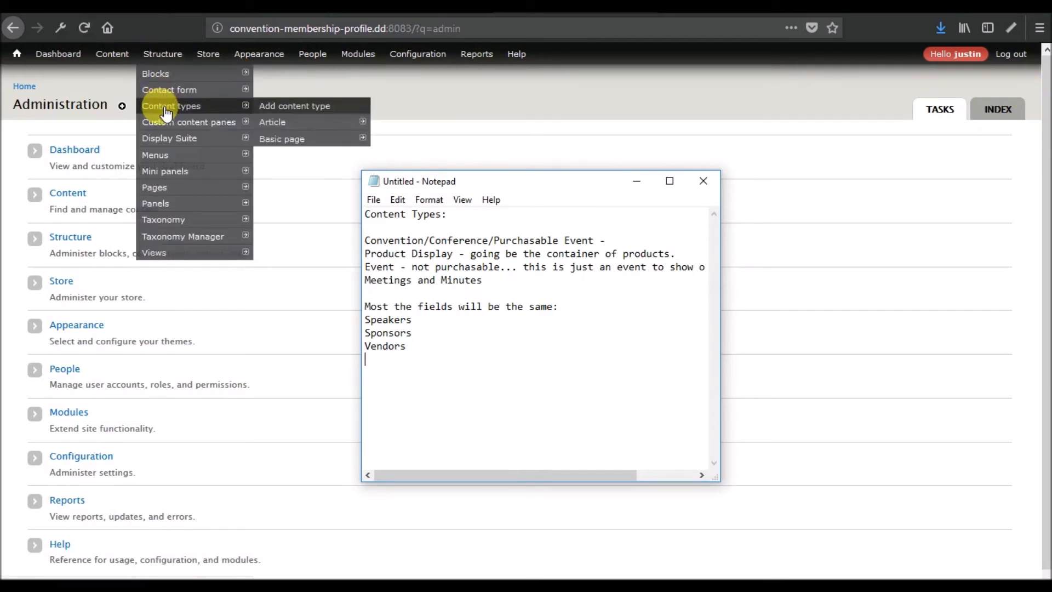
pyautogui.click(294, 110)
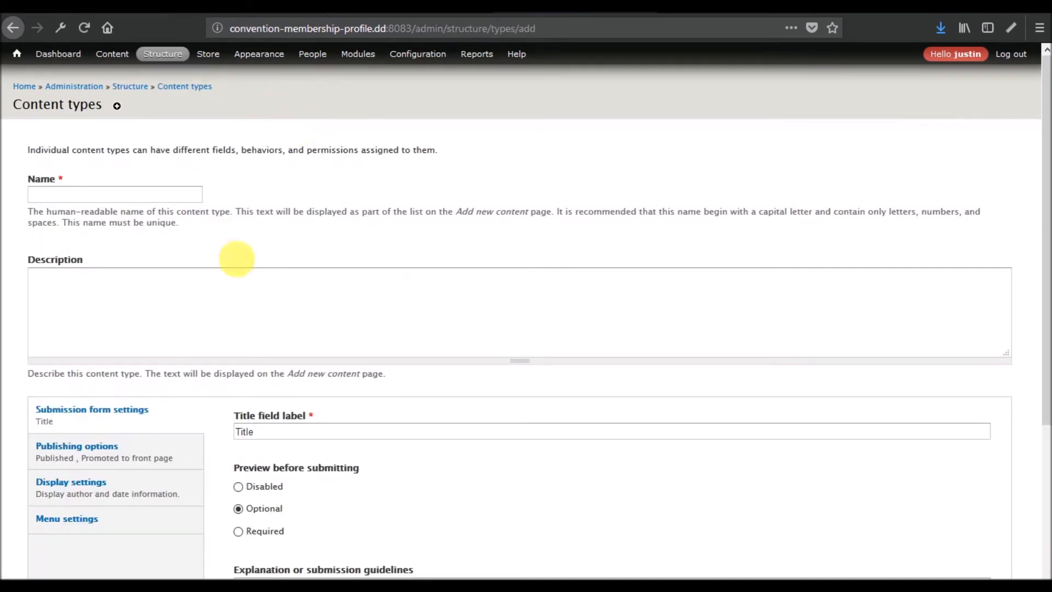
pyautogui.moveTo(559, 587)
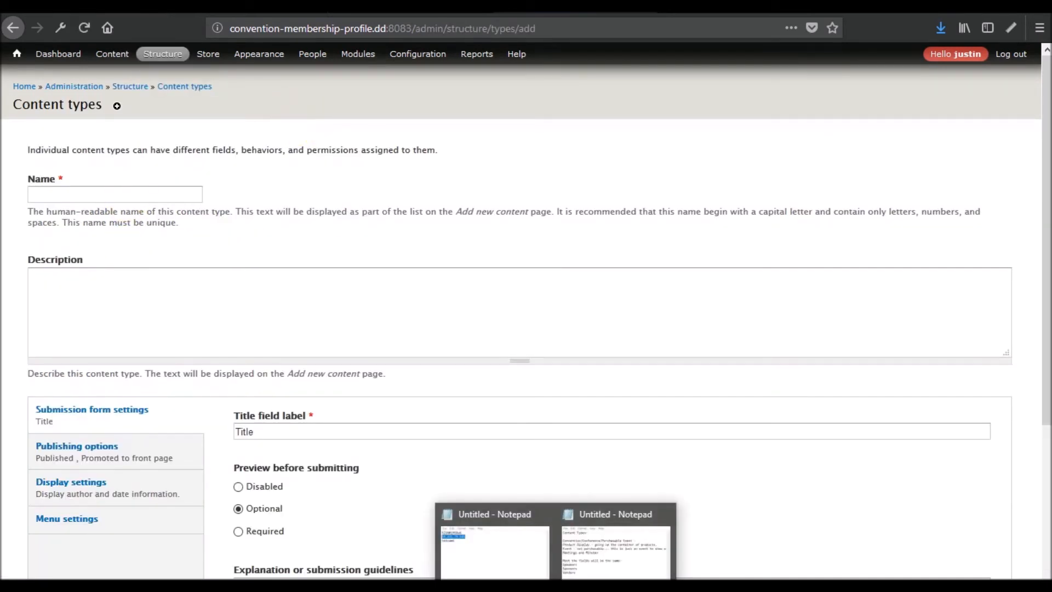
pyautogui.click(596, 550)
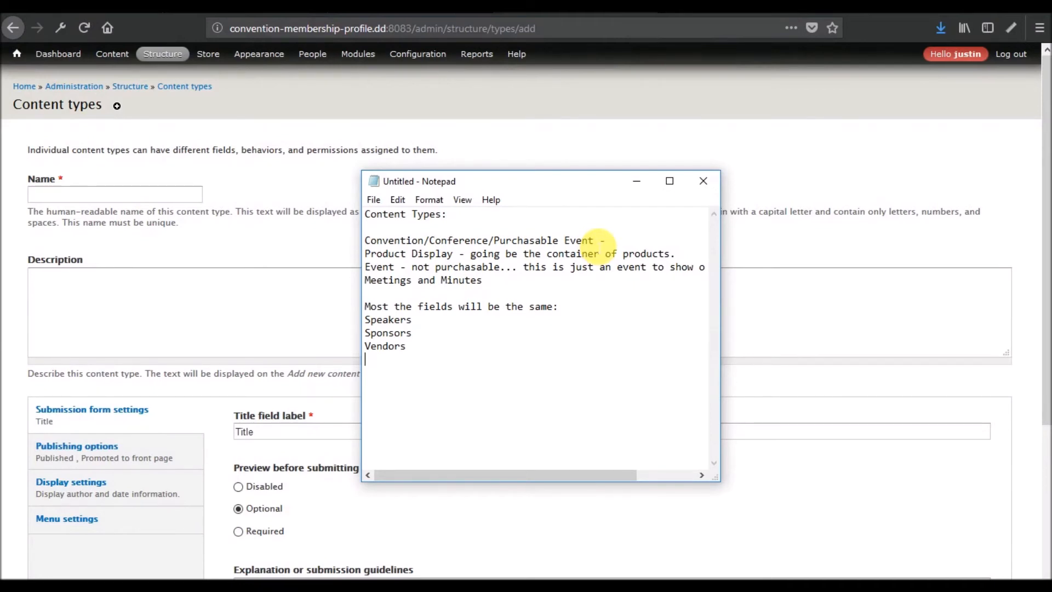
pyautogui.moveTo(595, 241); pyautogui.dragTo(565, 239)
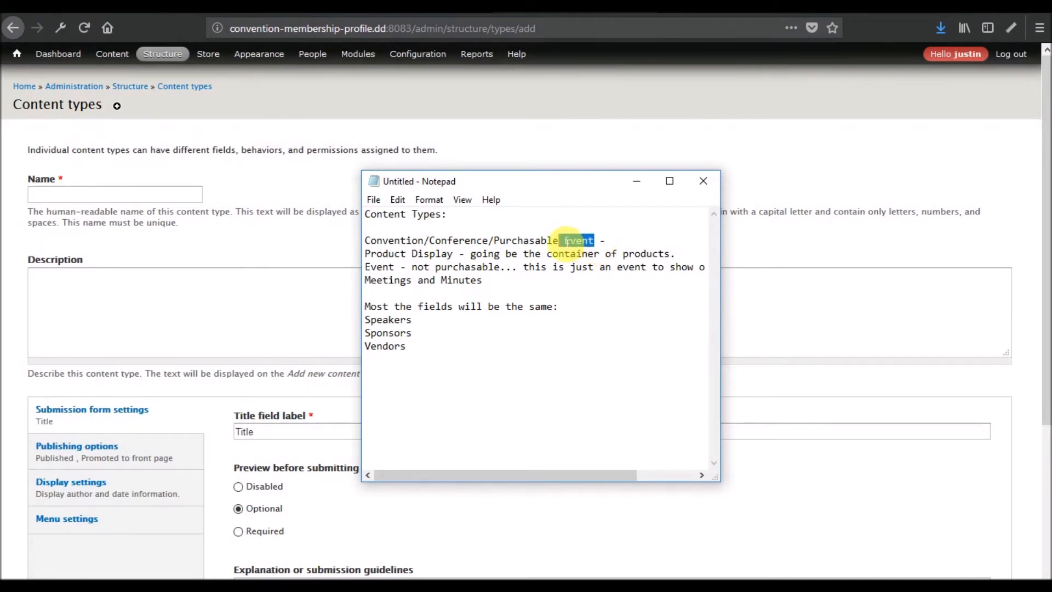
pyautogui.click(114, 196)
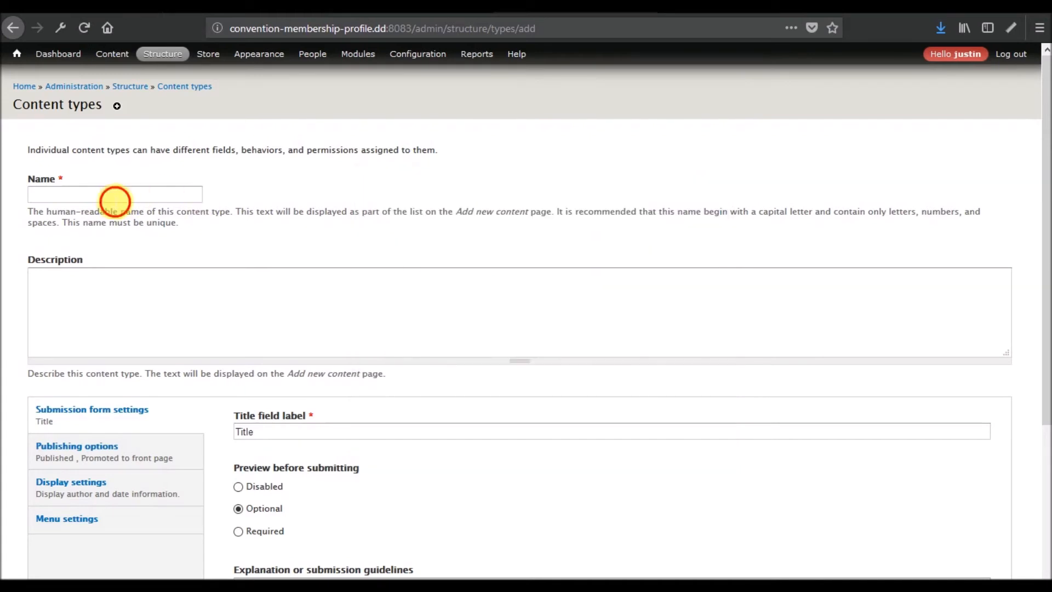
pyautogui.write('Regi')
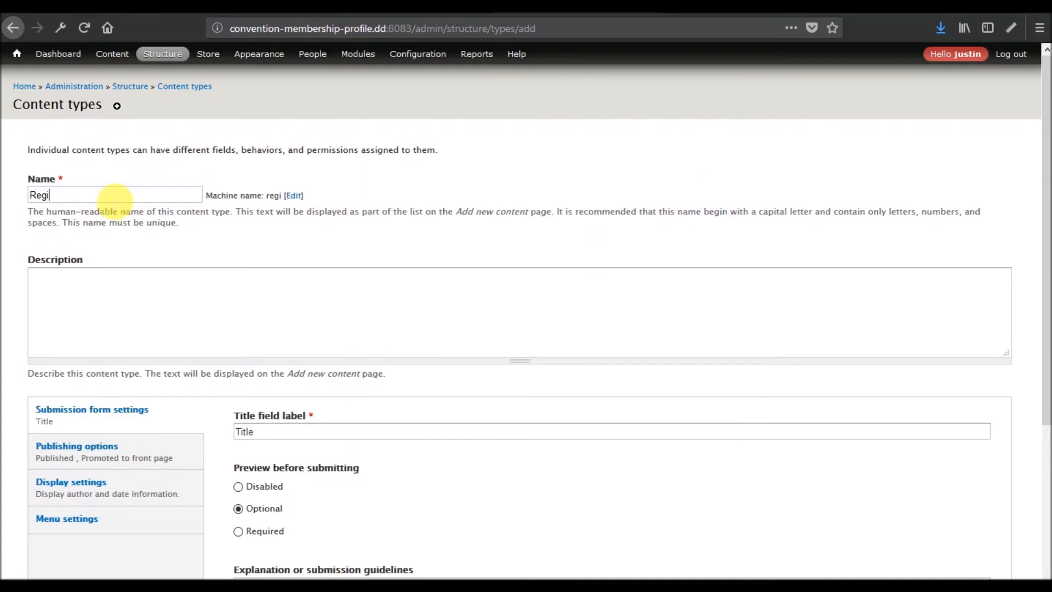
pyautogui.write('stration Event')
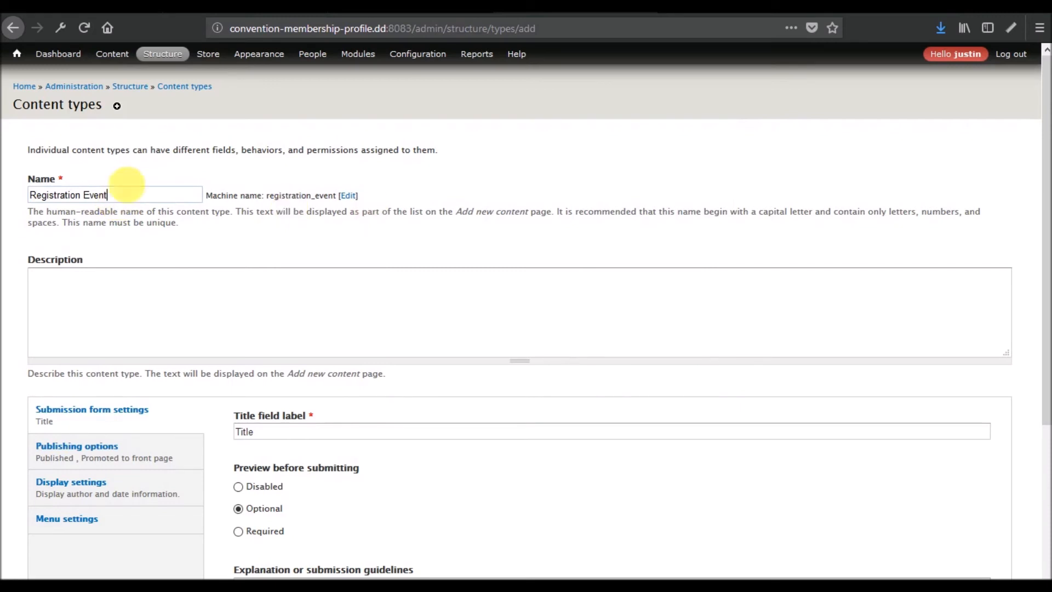
pyautogui.click(90, 180)
pyautogui.click(114, 193)
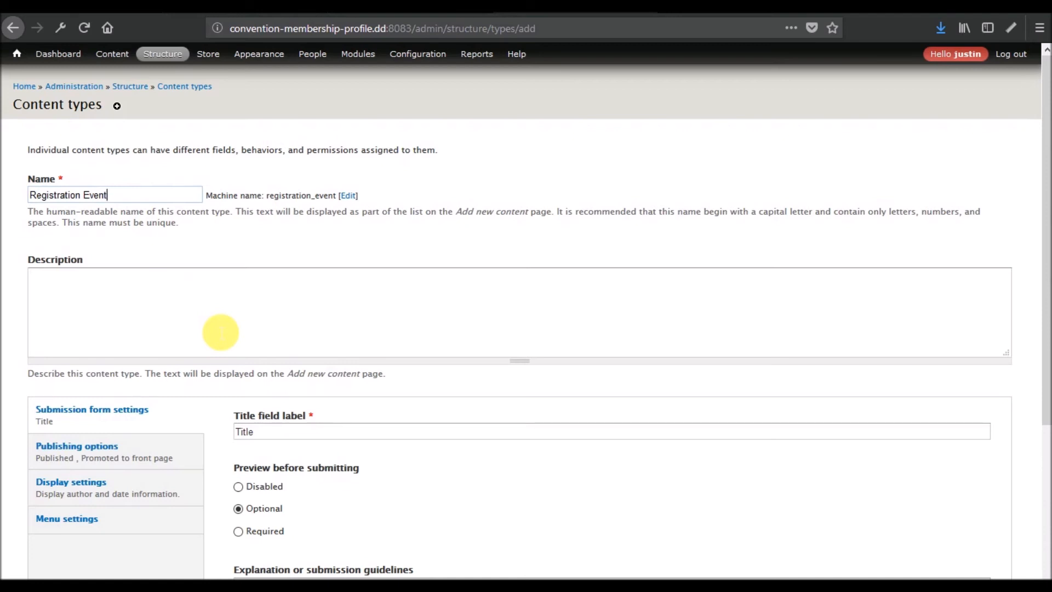
# - Turn off Promoted to front page and author/date display, then save the content type
pyautogui.click(87, 445)
pyautogui.click(278, 454)
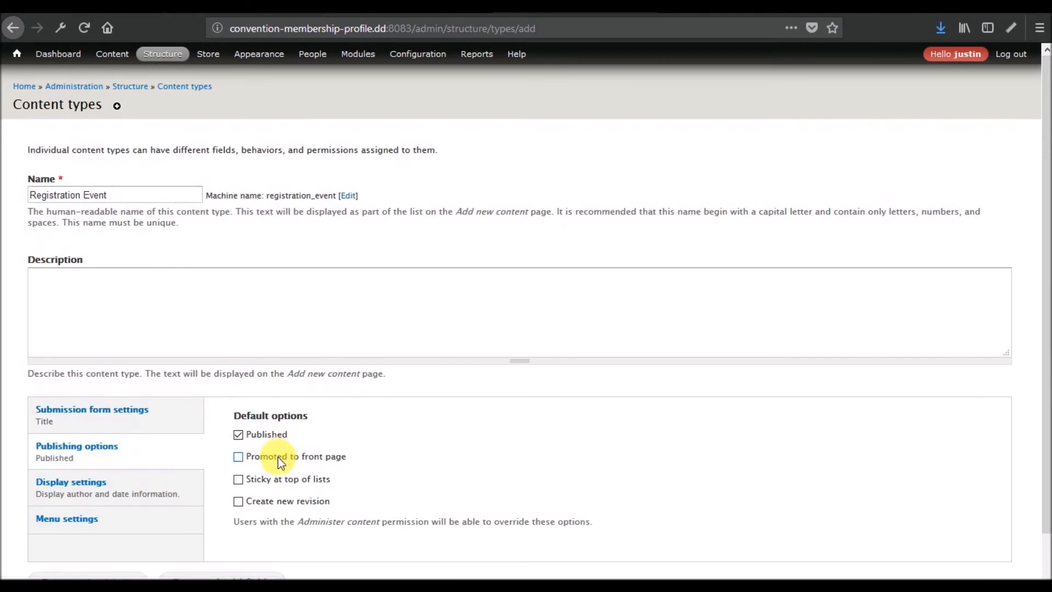
pyautogui.scroll(-2, 366, 381)
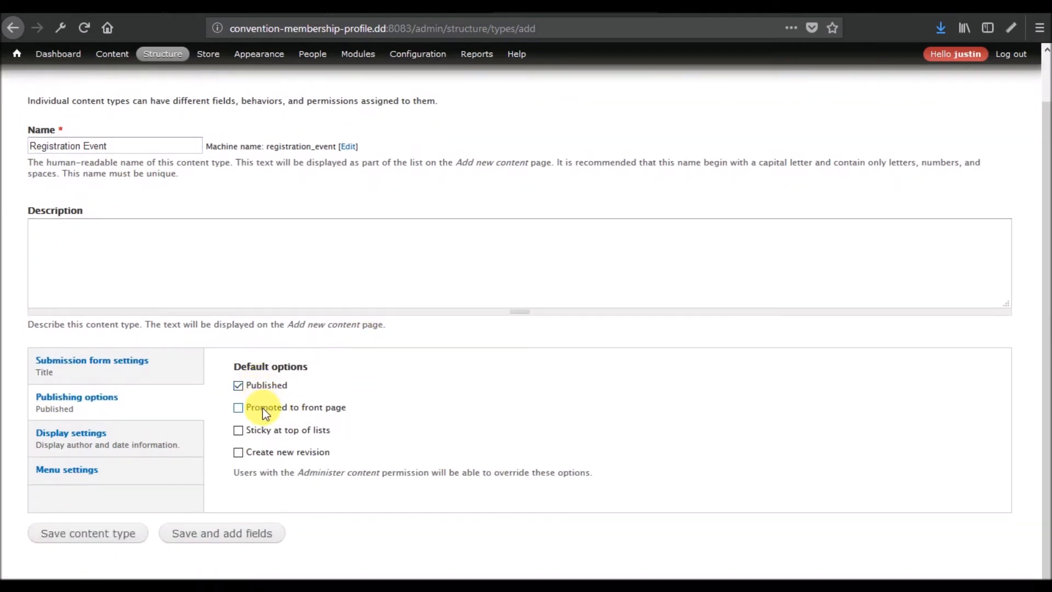
pyautogui.click(99, 434)
pyautogui.click(305, 392)
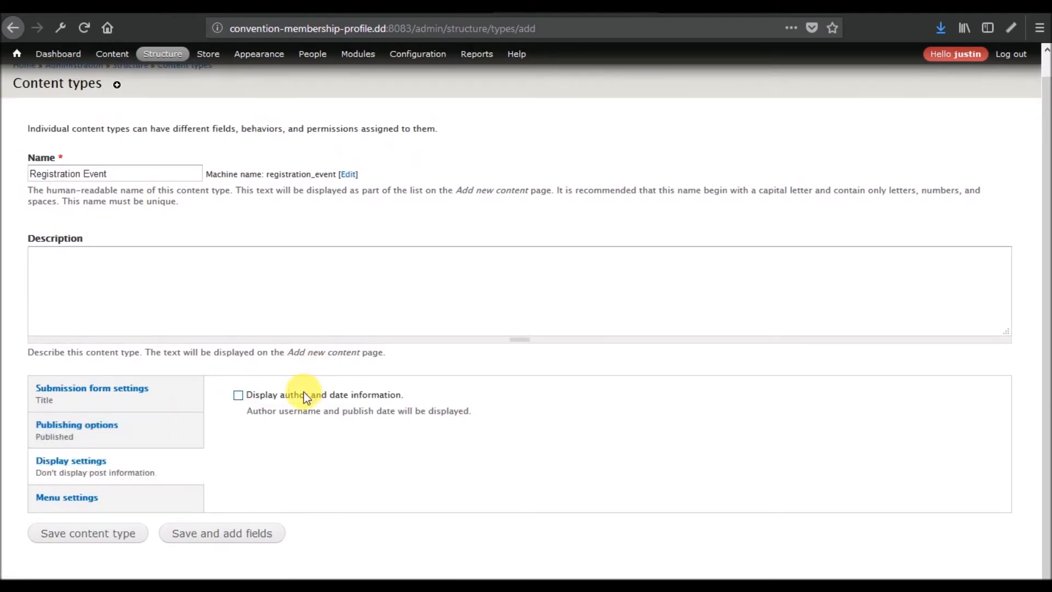
pyautogui.click(123, 503)
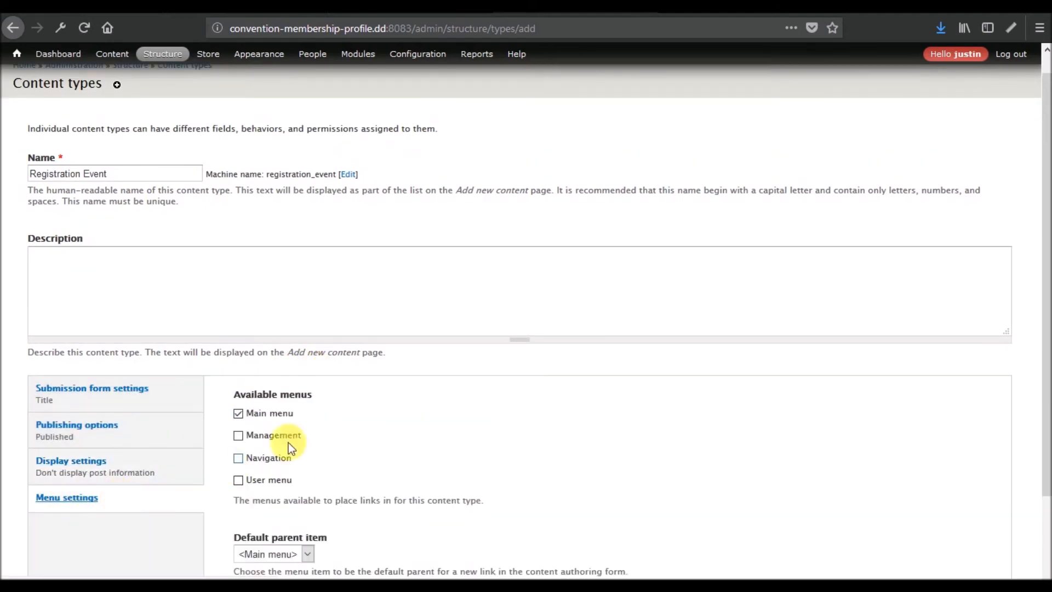
pyautogui.scroll(-3, 330, 391)
pyautogui.click(78, 536)
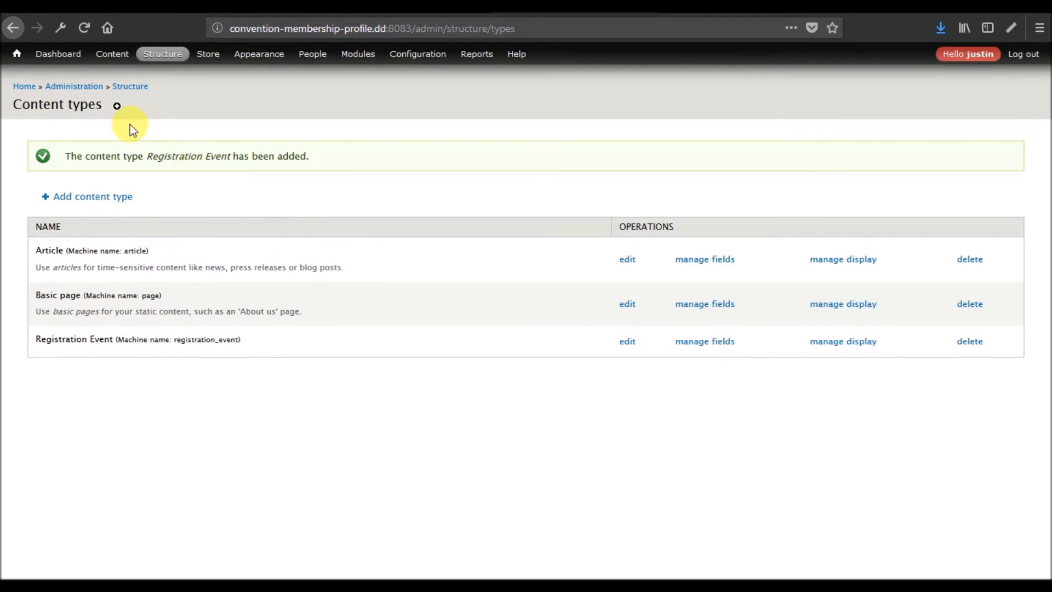
# - Start another content type and name it 'Product Display'
pyautogui.click(86, 203)
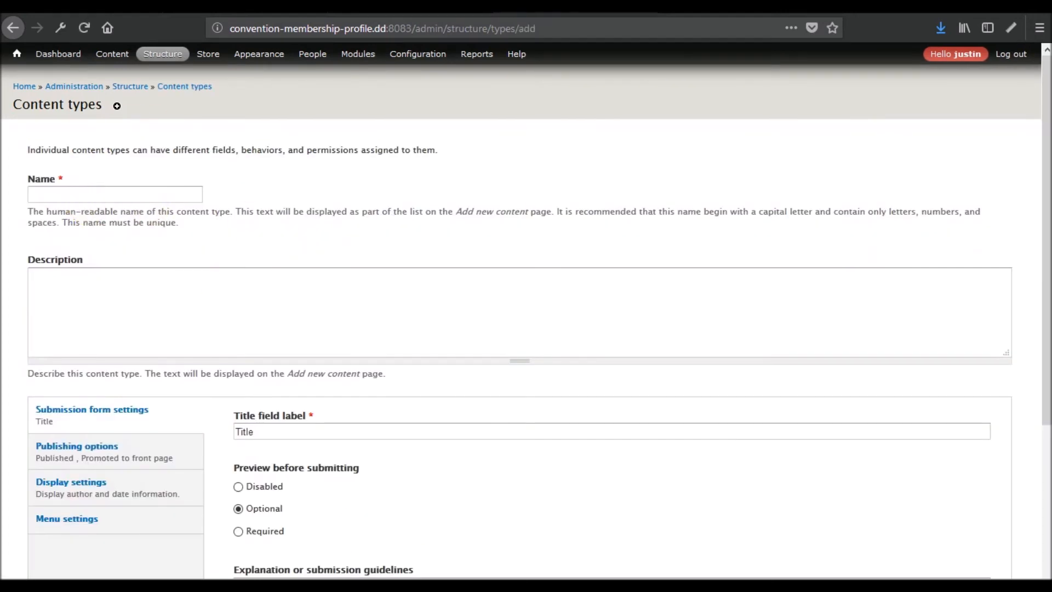
pyautogui.click(630, 569)
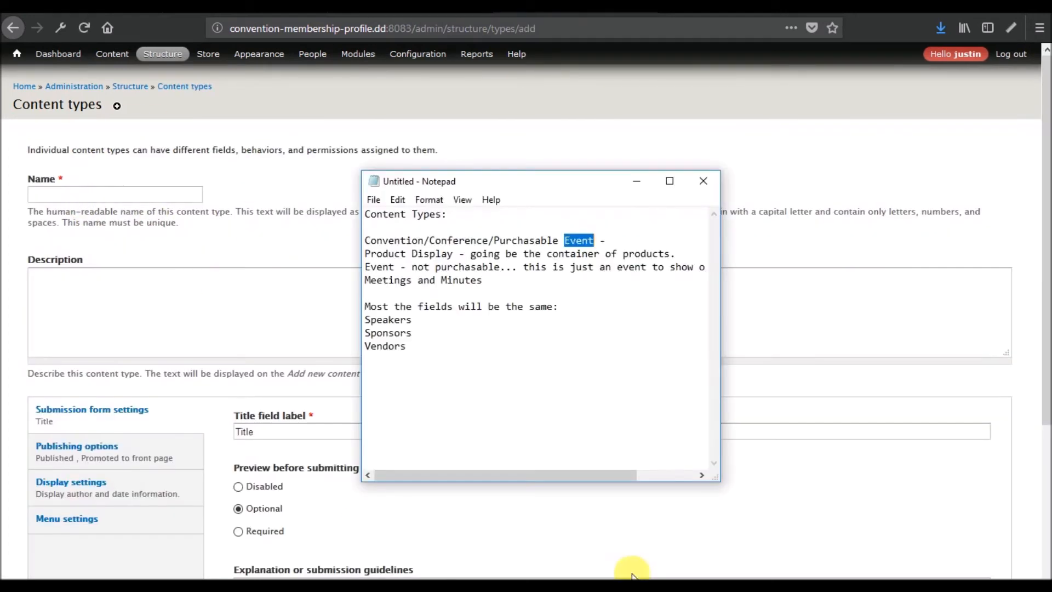
pyautogui.click(134, 201)
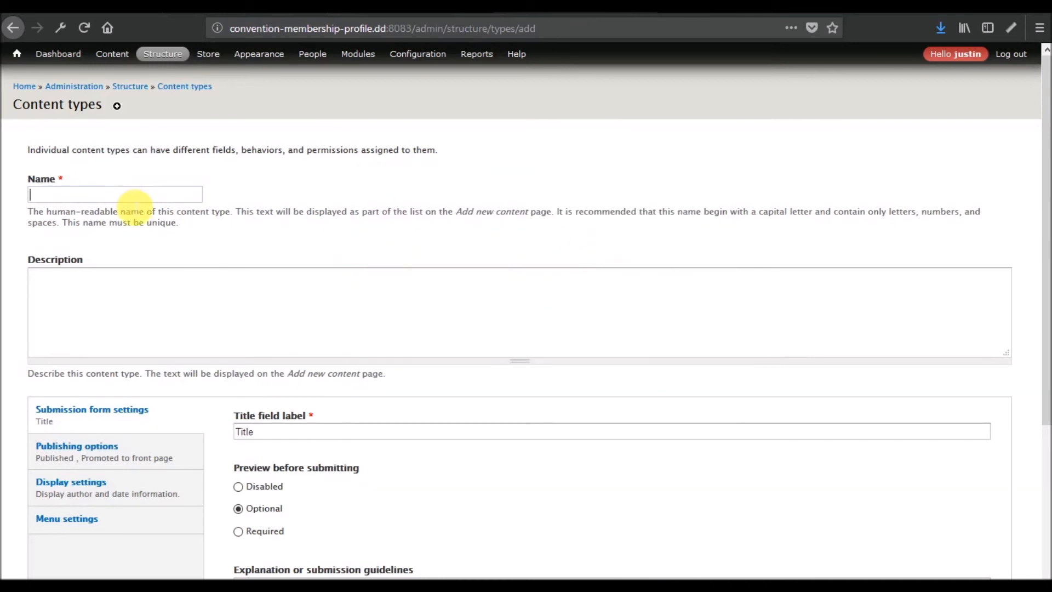
pyautogui.write('Product Diso')
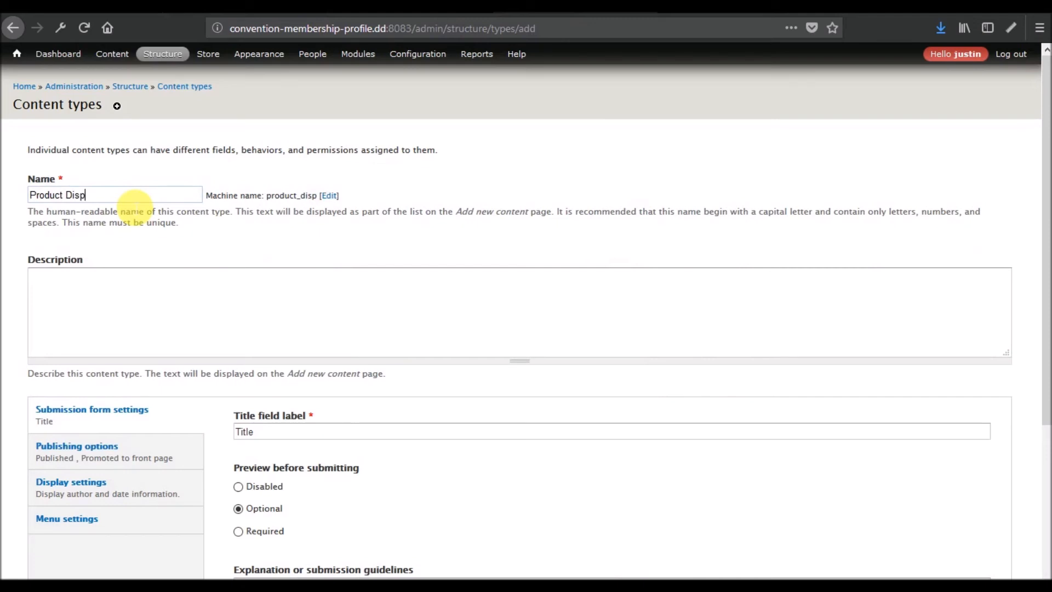
pyautogui.write('lay')
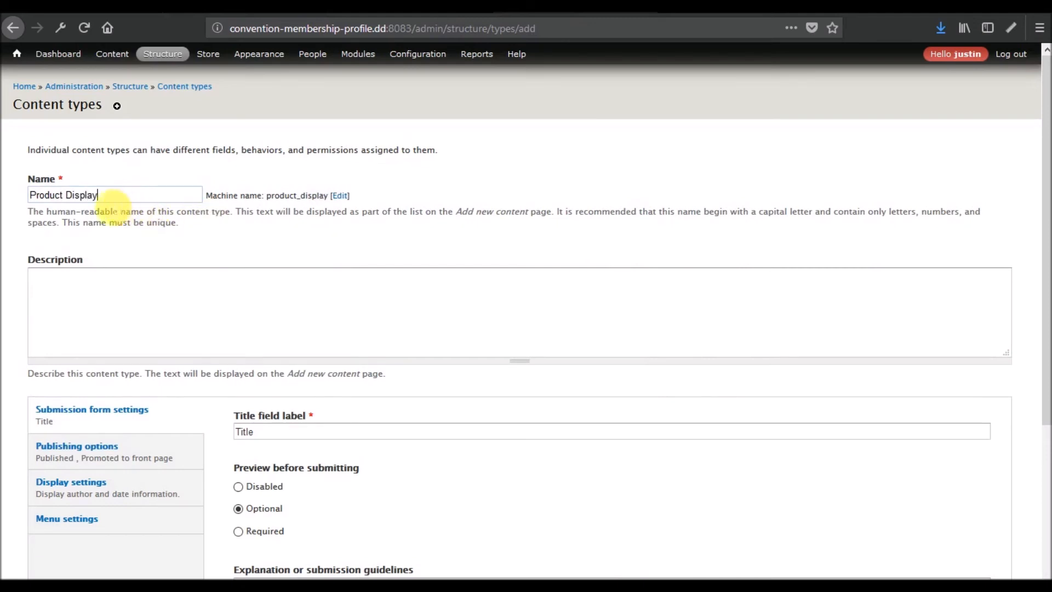
pyautogui.moveTo(114, 199); pyautogui.dragTo(28, 206)
pyautogui.click(185, 275)
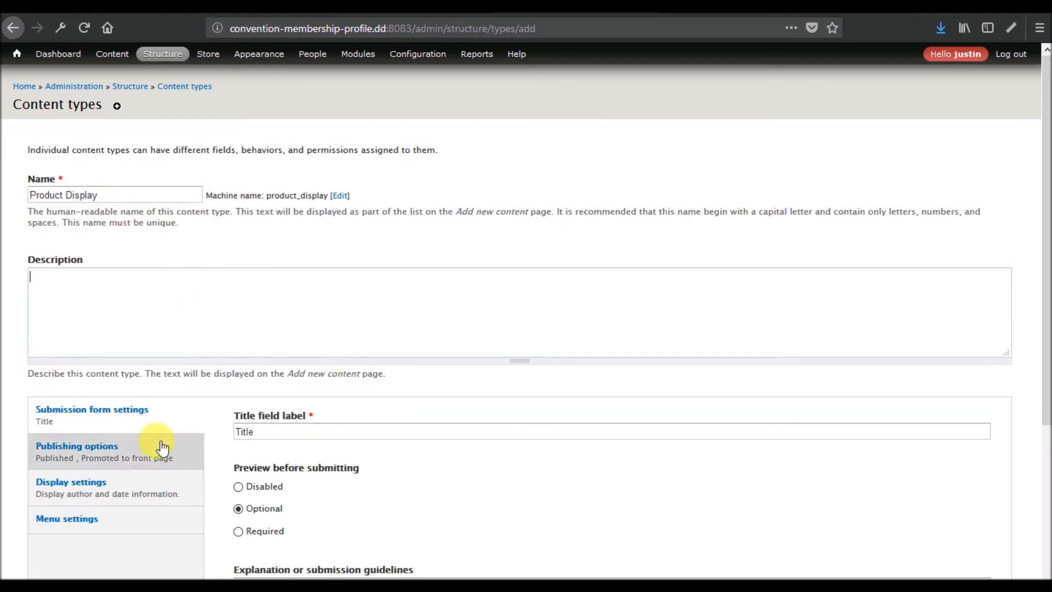
# - Turn off front-page promotion and author/date display, save, and mark Event next in the notes
pyautogui.click(143, 457)
pyautogui.click(271, 456)
pyautogui.click(108, 494)
pyautogui.click(276, 417)
pyautogui.scroll(-1, 82, 543)
pyautogui.click(83, 536)
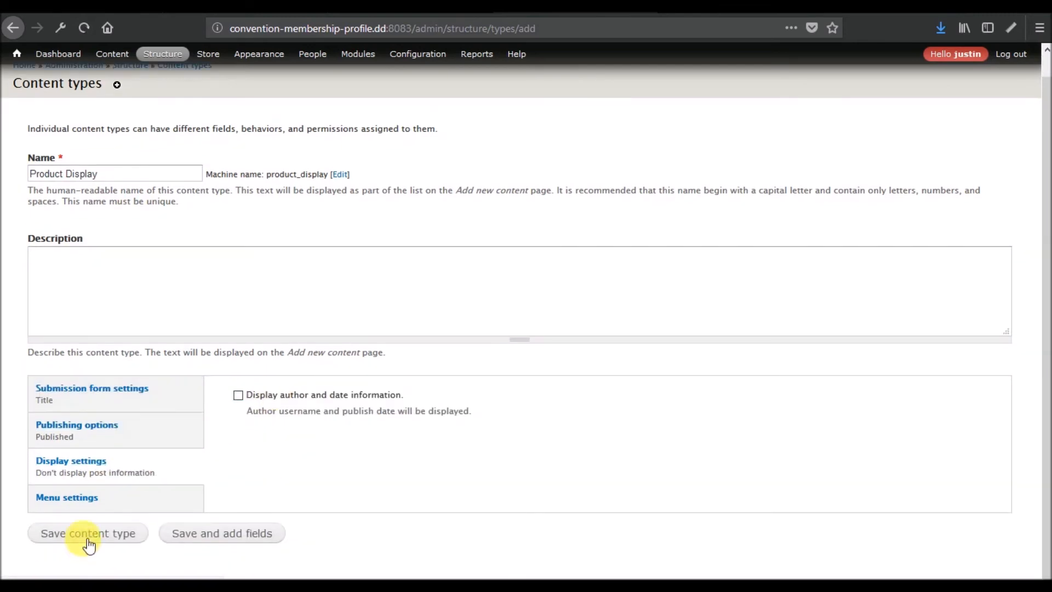
pyautogui.click(606, 564)
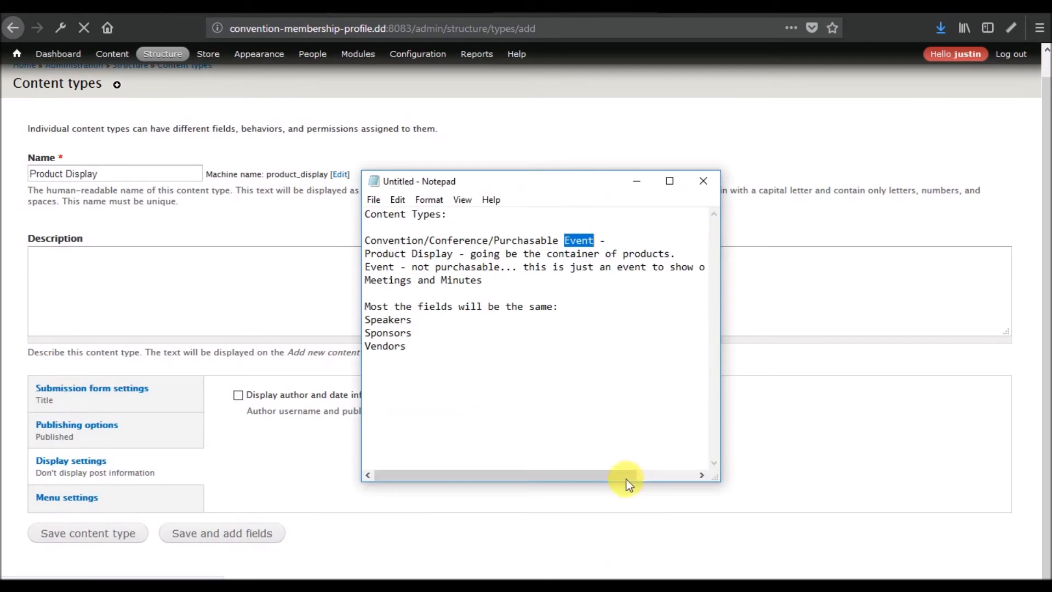
pyautogui.moveTo(394, 267); pyautogui.dragTo(365, 268)
pyautogui.hotkey('ctrl', 'c')
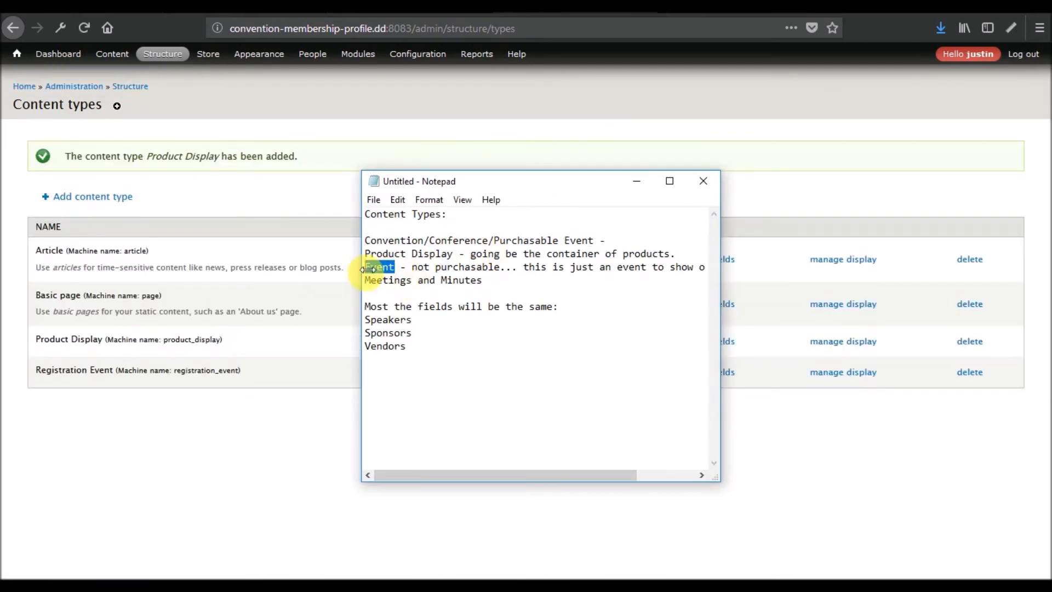
# - Create an Event content type that is not promoted to the front page and hides author and date information
pyautogui.click(88, 196)
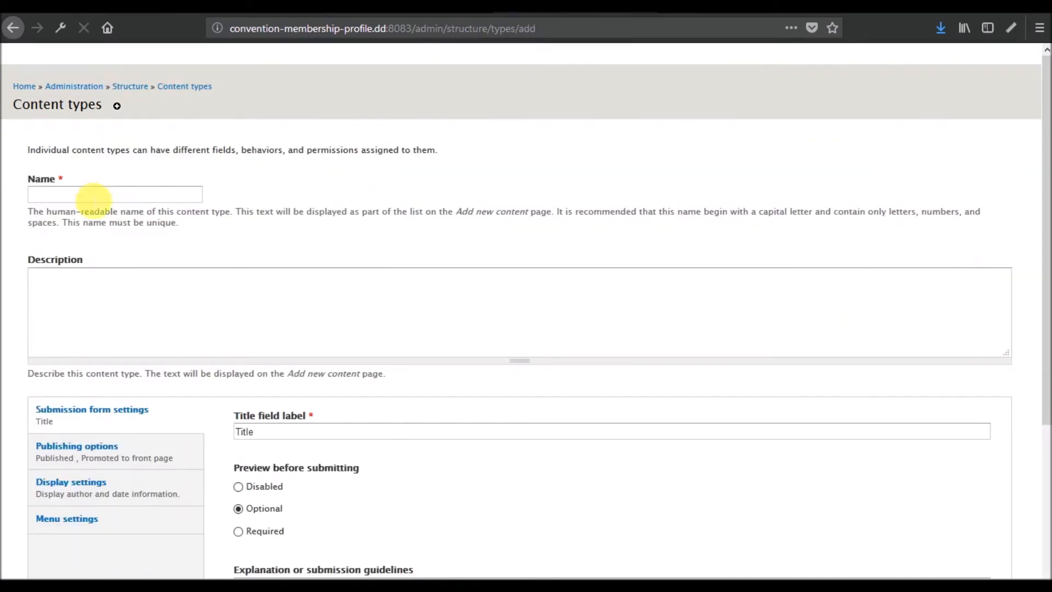
pyautogui.click(149, 196)
pyautogui.hotkey('ctrl', 'v')
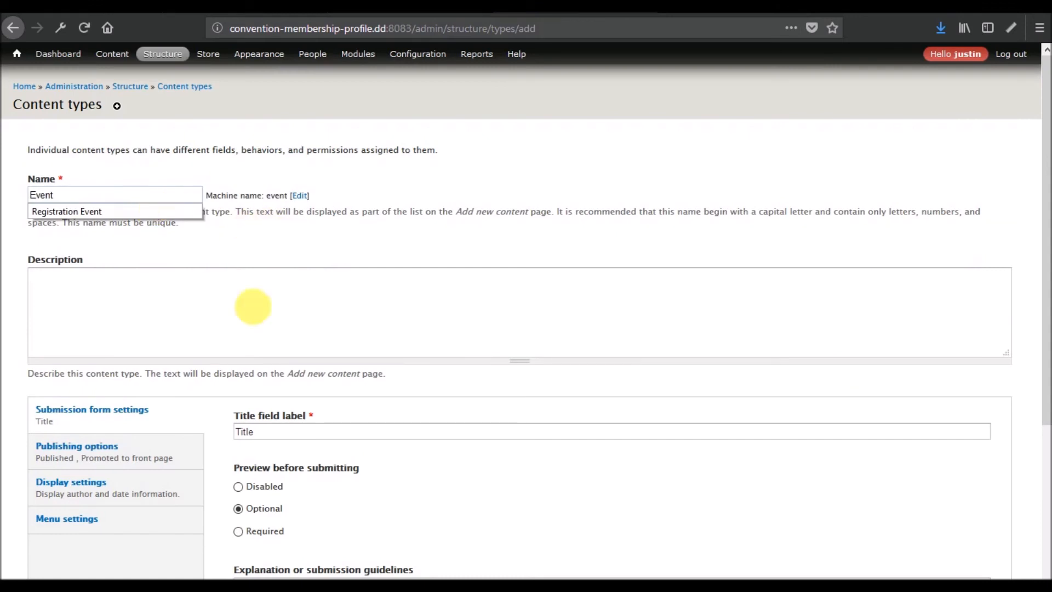
pyautogui.click(118, 469)
pyautogui.click(267, 459)
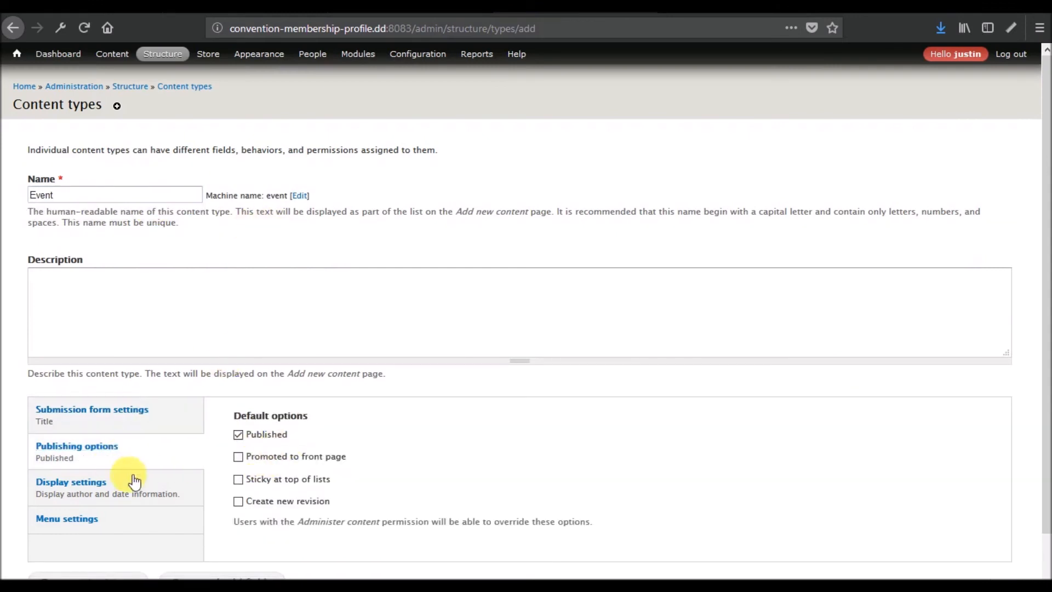
pyautogui.click(134, 480)
pyautogui.click(264, 421)
pyautogui.scroll(-1, 183, 439)
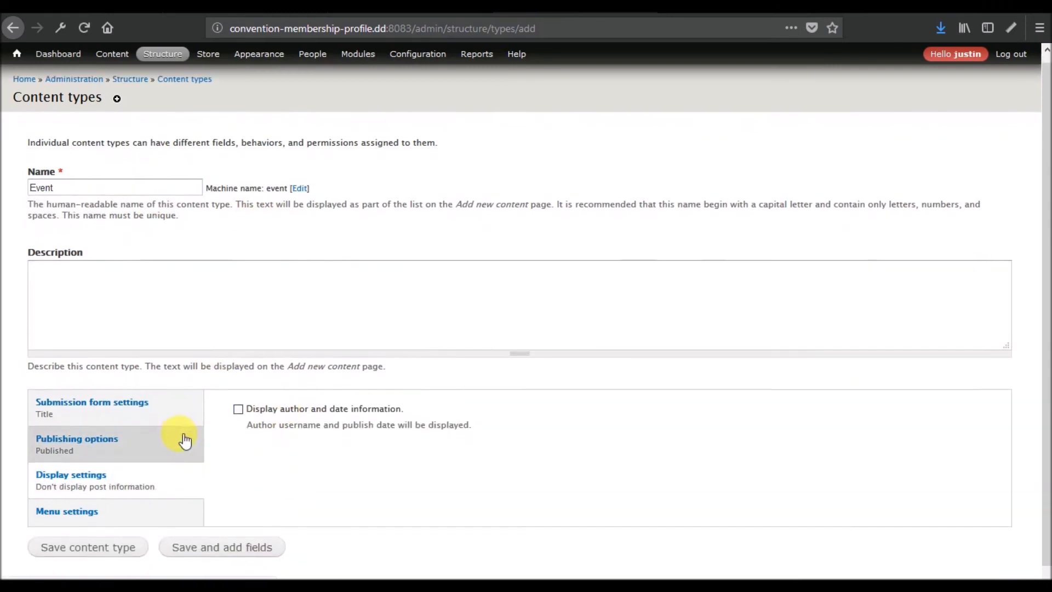
pyautogui.click(98, 535)
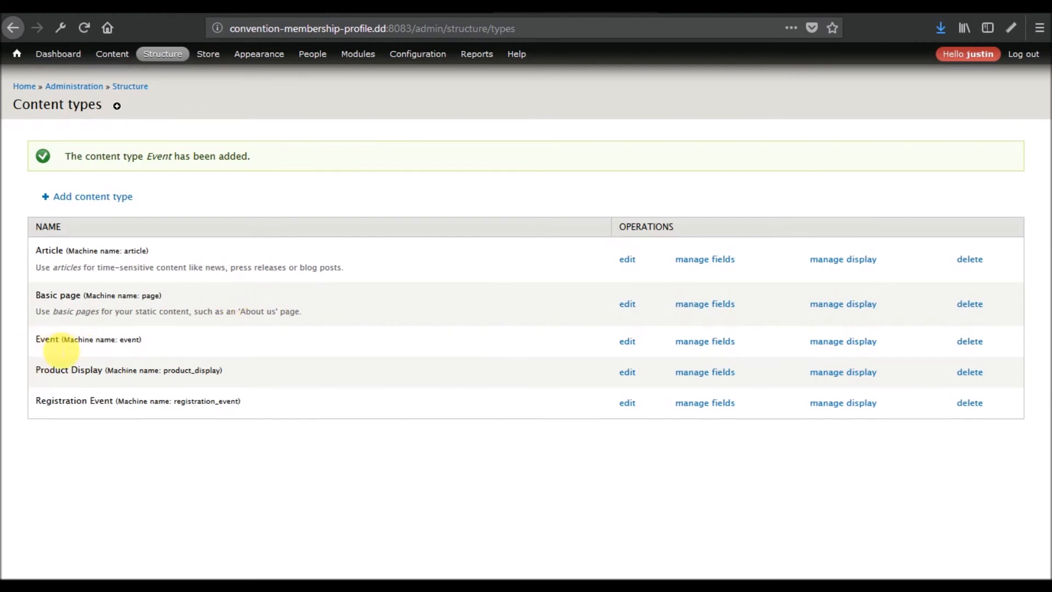
# - Highlight the Event and Registration Event entries in the content types list to check them
pyautogui.moveTo(32, 340); pyautogui.dragTo(149, 341)
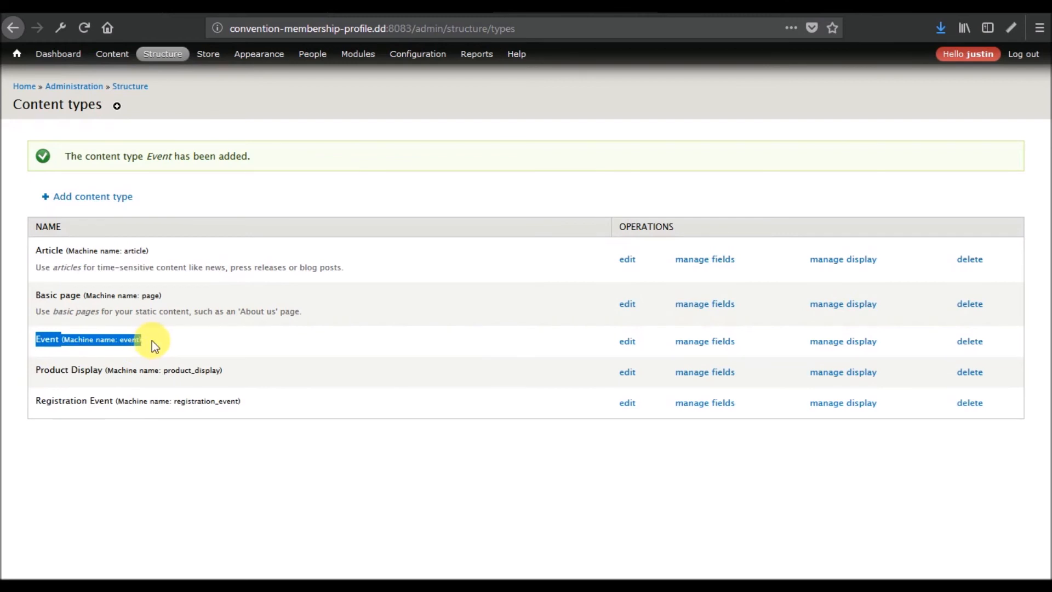
pyautogui.click(79, 406)
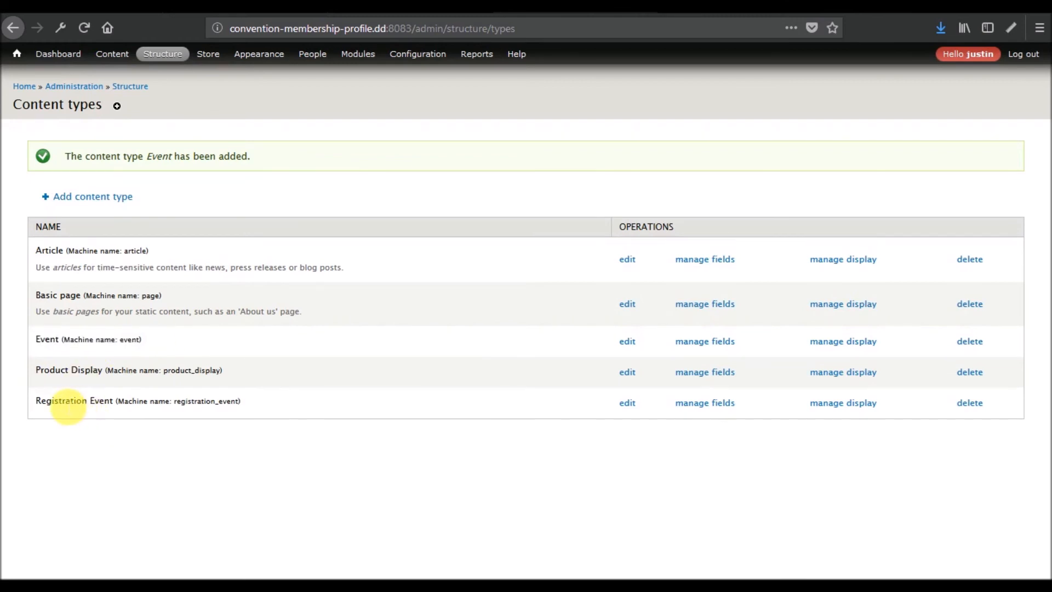
pyautogui.moveTo(35, 401); pyautogui.dragTo(247, 410)
pyautogui.click(258, 409)
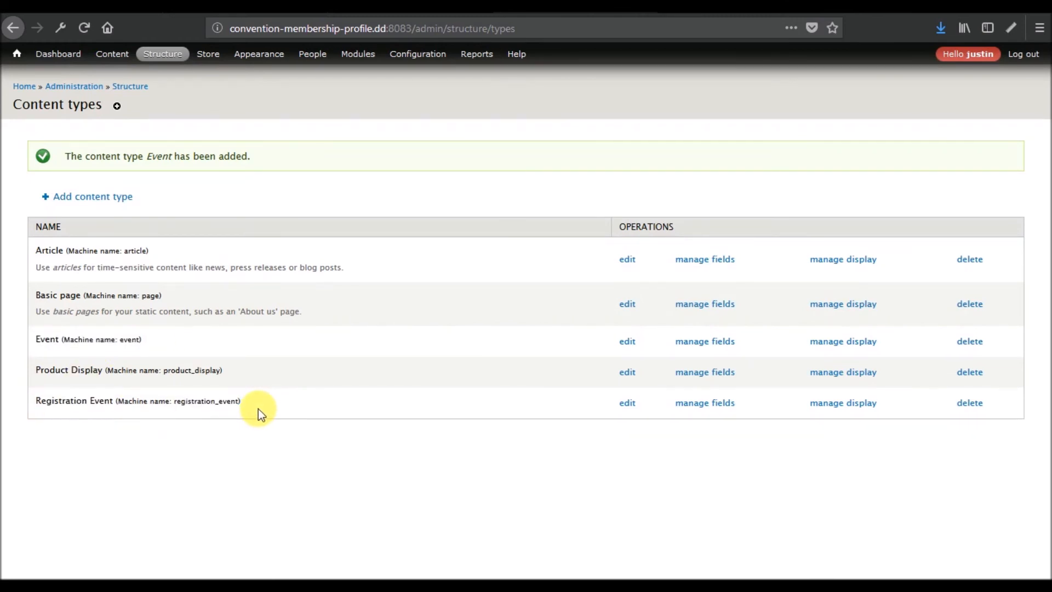
# - Bring the Notepad notes forward and select 'Meetings and Minutes' as the next type
pyautogui.moveTo(557, 586)
pyautogui.click(611, 552)
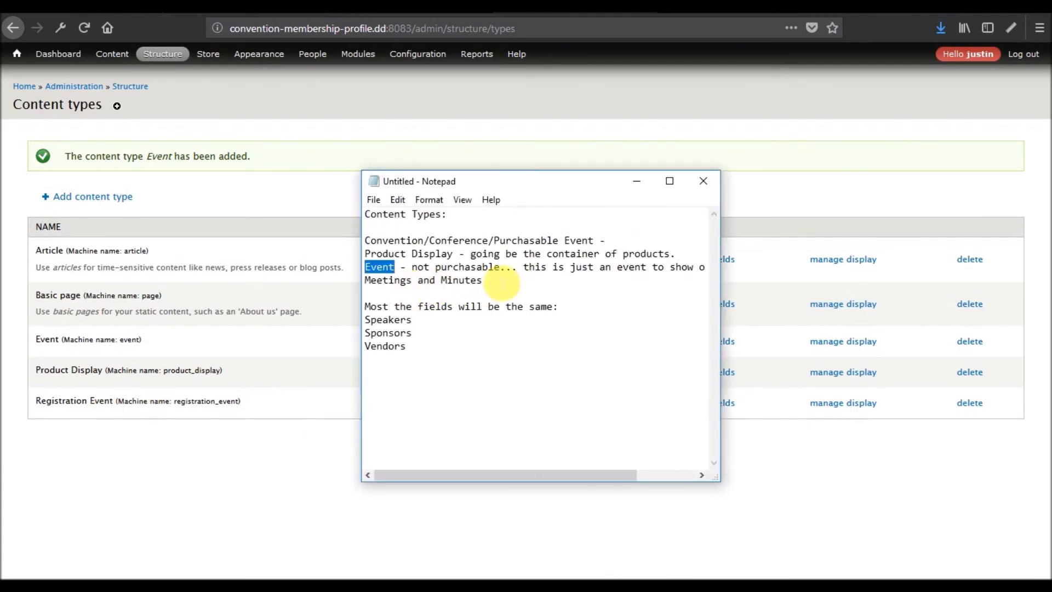
pyautogui.click(497, 284)
pyautogui.moveTo(493, 285); pyautogui.dragTo(351, 289)
pyautogui.hotkey('ctrl', 'c')
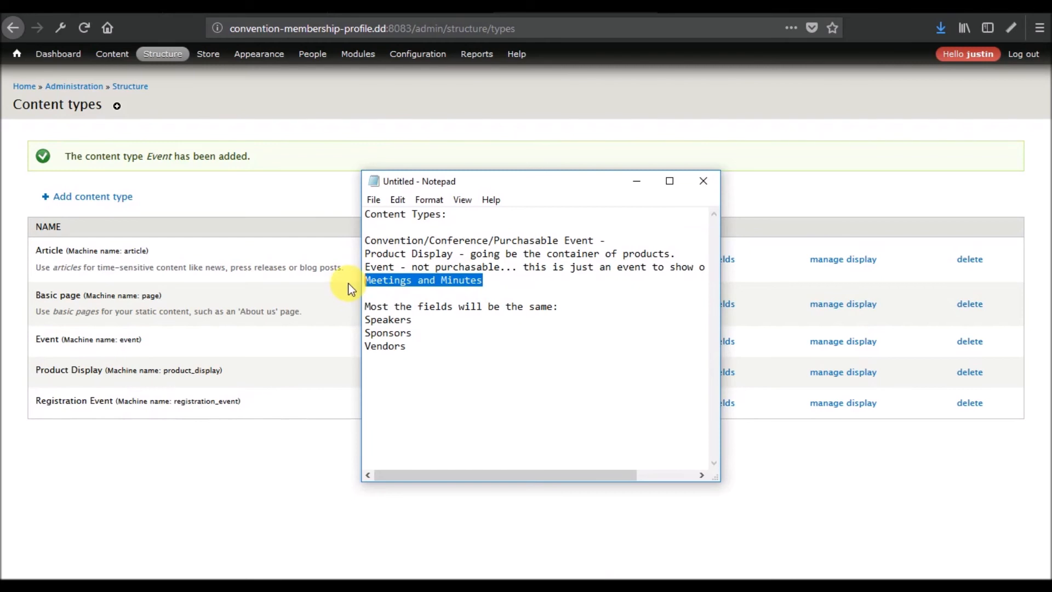
# - Add a content type named 'Meetings and Minutes', with front-page promotion and author/date display both unchecked
pyautogui.moveTo(165, 53)
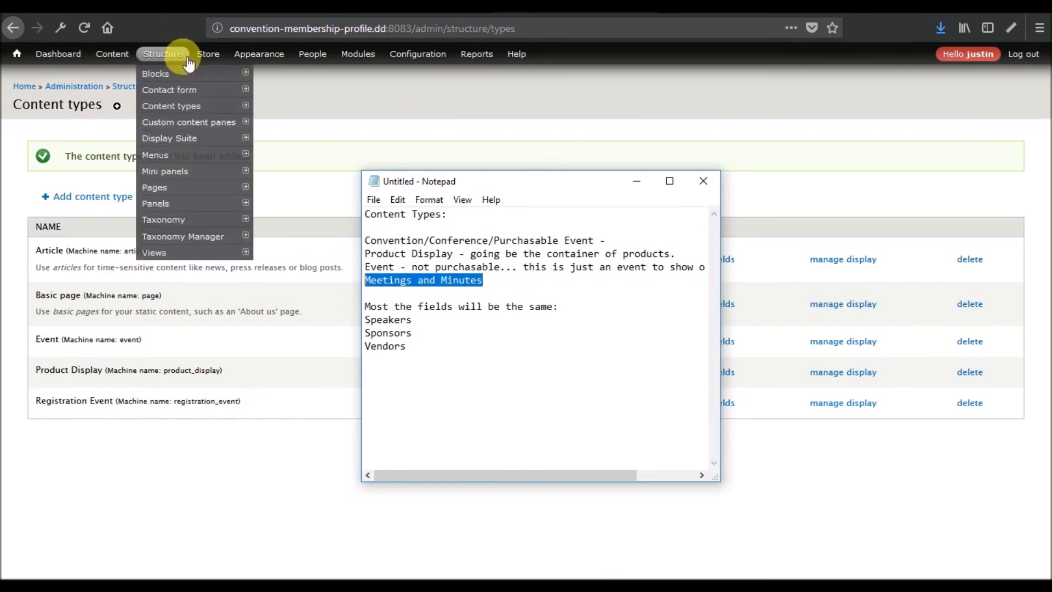
pyautogui.moveTo(207, 112)
pyautogui.click(272, 105)
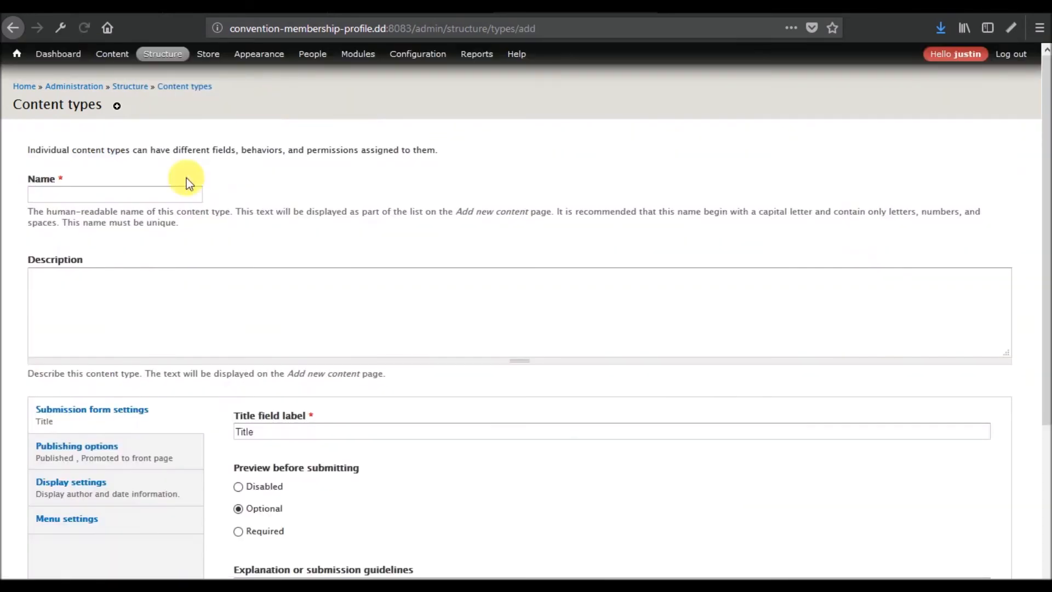
pyautogui.click(182, 198)
pyautogui.hotkey('ctrl', 'v')
pyautogui.click(135, 457)
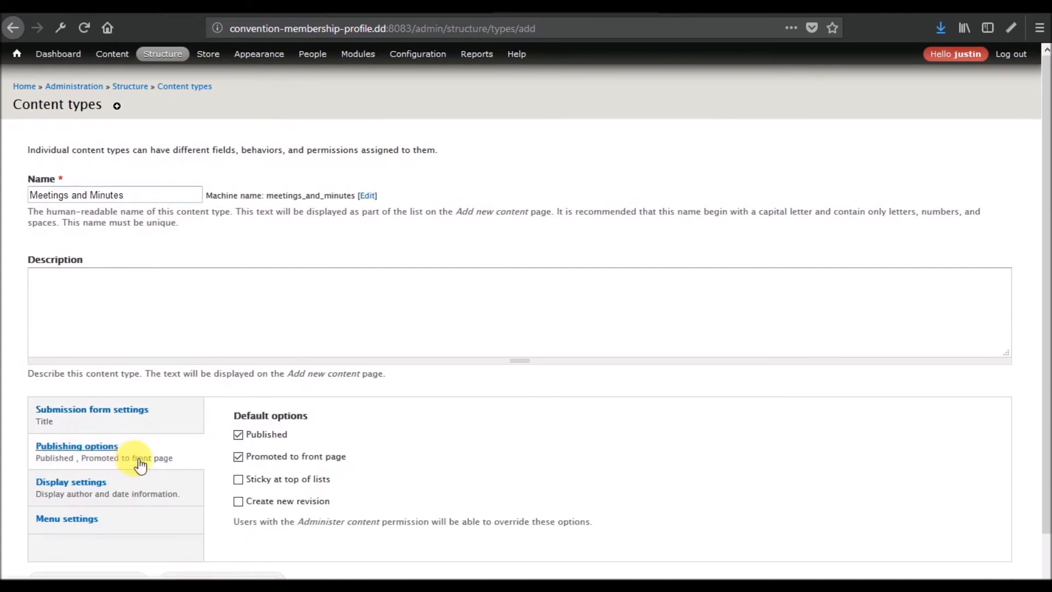
pyautogui.click(304, 459)
pyautogui.click(164, 480)
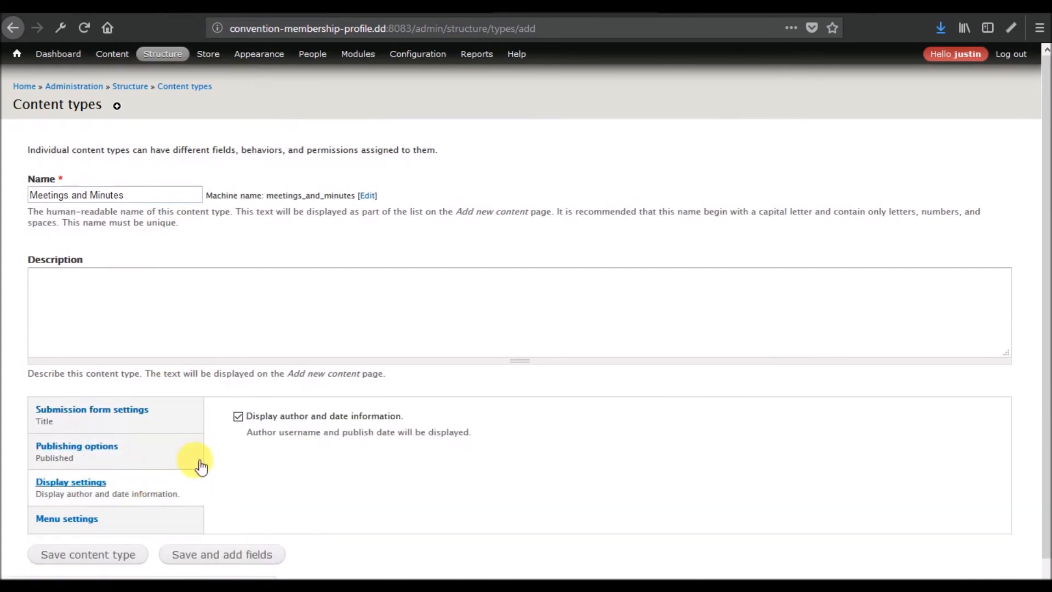
pyautogui.click(271, 424)
pyautogui.click(87, 554)
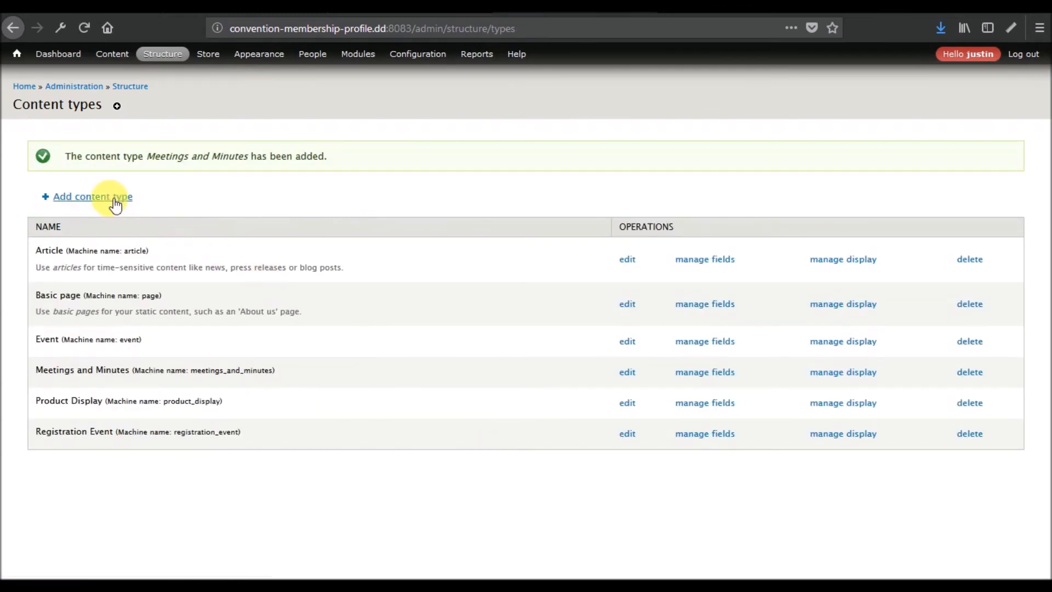
pyautogui.click(115, 205)
# - Create a Speaker content type without front-page promotion or author and date information
pyautogui.click(169, 195)
pyautogui.write('Speaker')
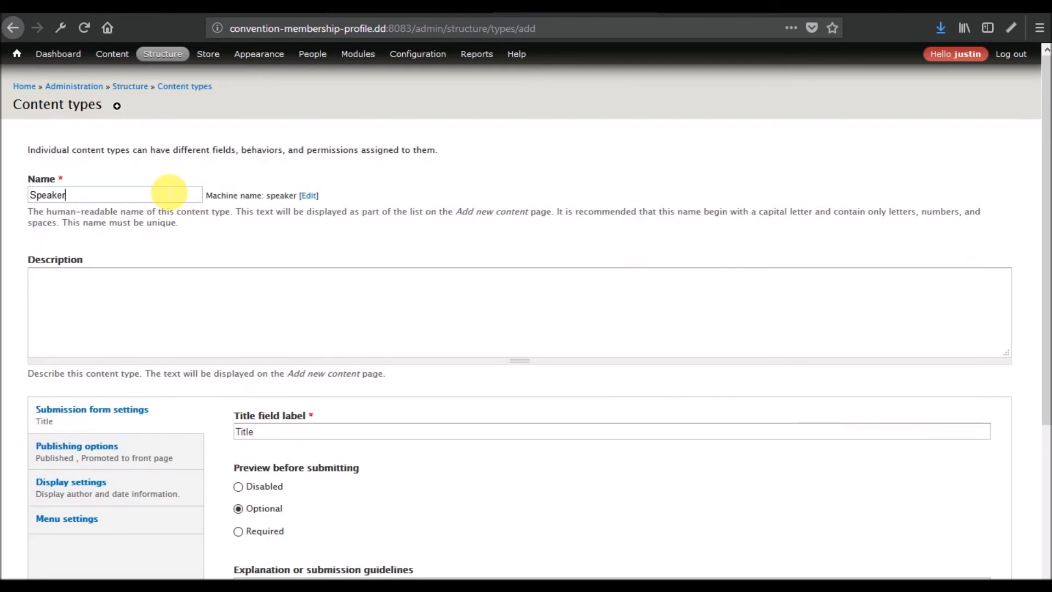
pyautogui.click(99, 451)
pyautogui.click(269, 456)
pyautogui.click(156, 478)
pyautogui.click(286, 415)
pyautogui.click(94, 556)
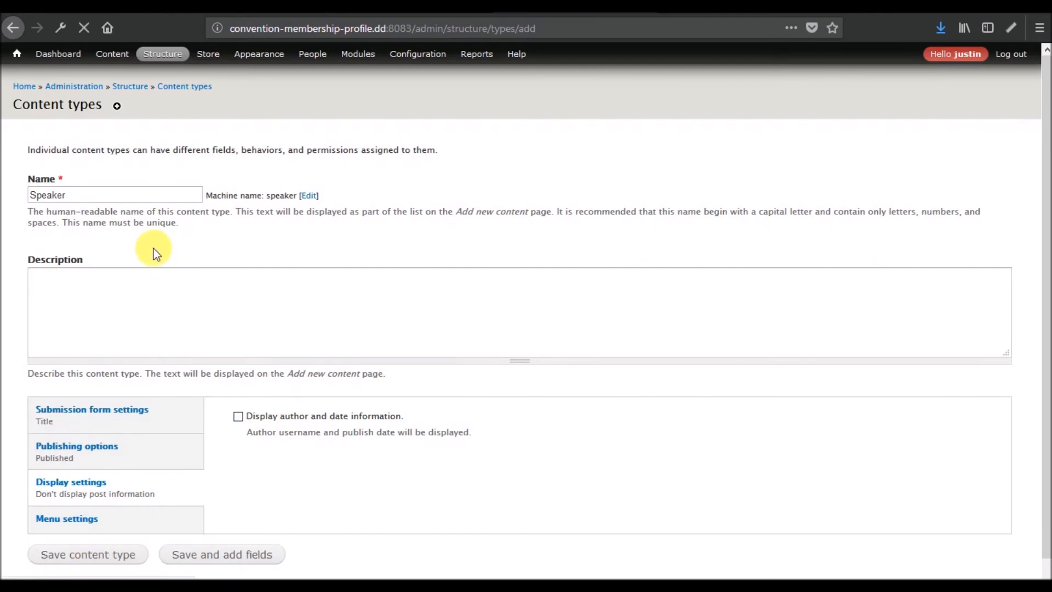
# - Create a Sponsor content type without front-page promotion or author and date information
pyautogui.click(116, 196)
pyautogui.click(196, 195)
pyautogui.write('Sponsor')
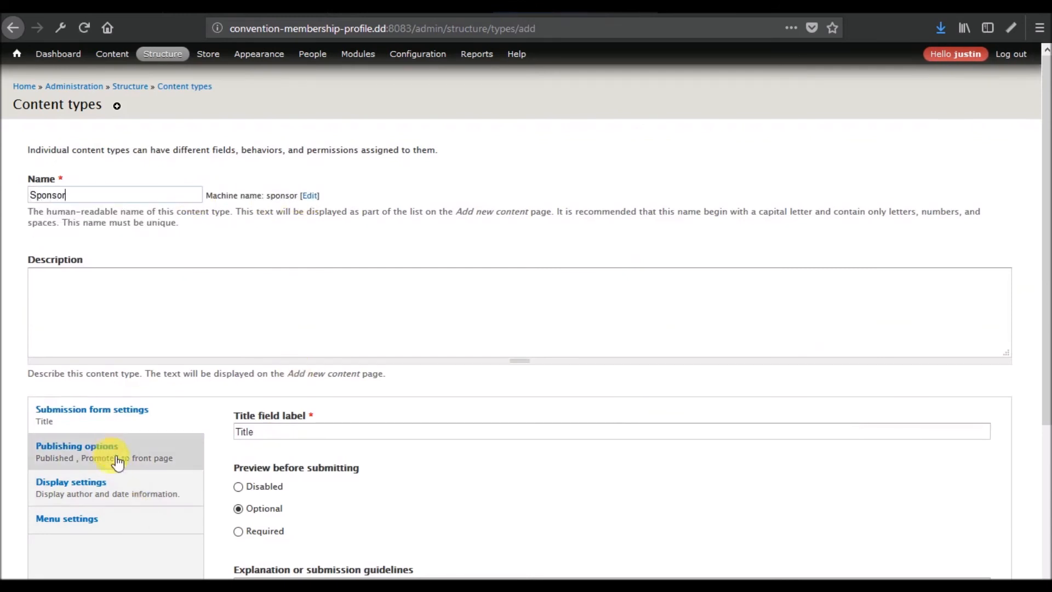
pyautogui.click(101, 446)
pyautogui.click(286, 461)
pyautogui.click(201, 481)
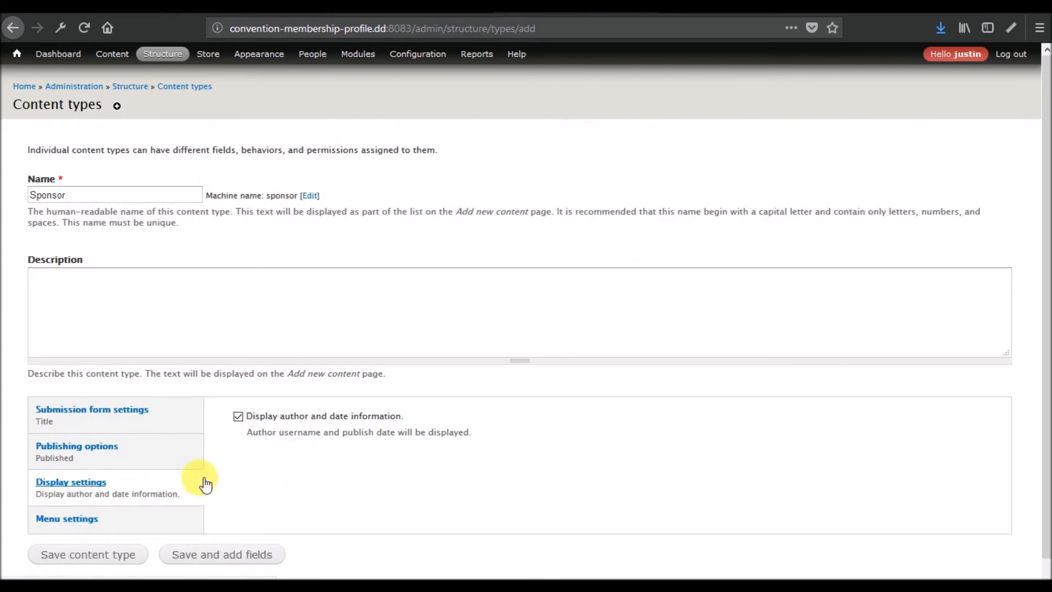
pyautogui.click(322, 418)
pyautogui.click(84, 559)
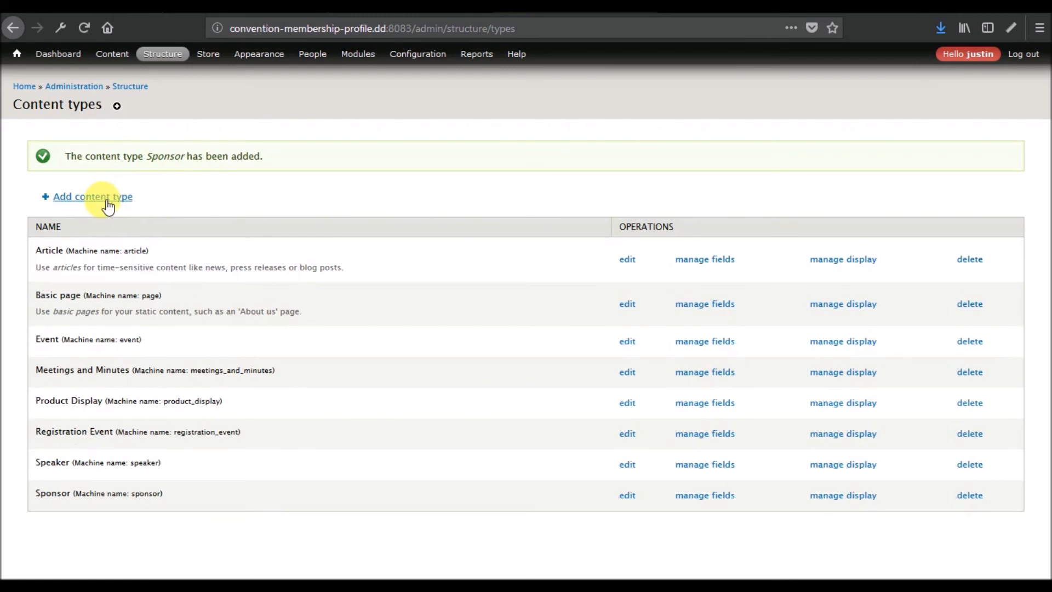
pyautogui.click(105, 201)
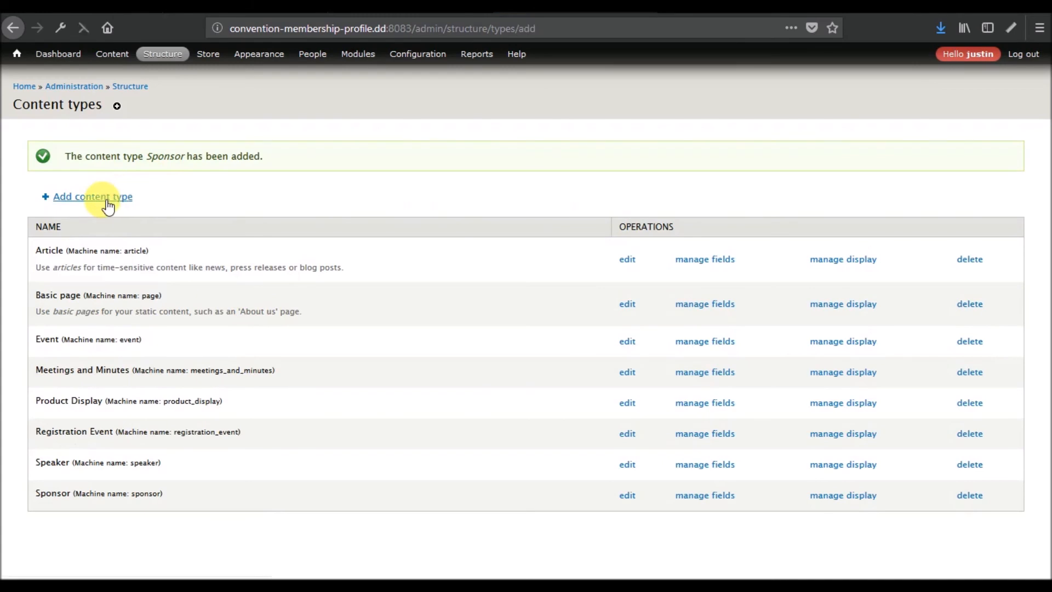
# - Create a Vendor content type without front-page promotion or author/date info, then bring the notes forward
pyautogui.click(146, 199)
pyautogui.write('Ve ndo')
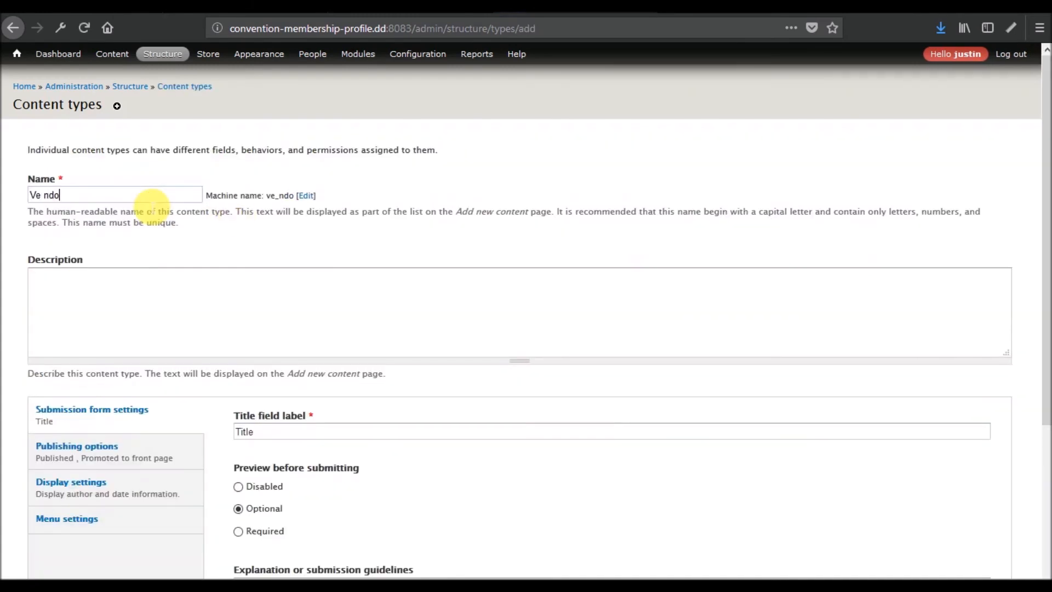
pyautogui.press('BackSpace')
pyautogui.press('BackSpace')
pyautogui.press('BackSpace')
pyautogui.press('BackSpace')
pyautogui.write('ndor')
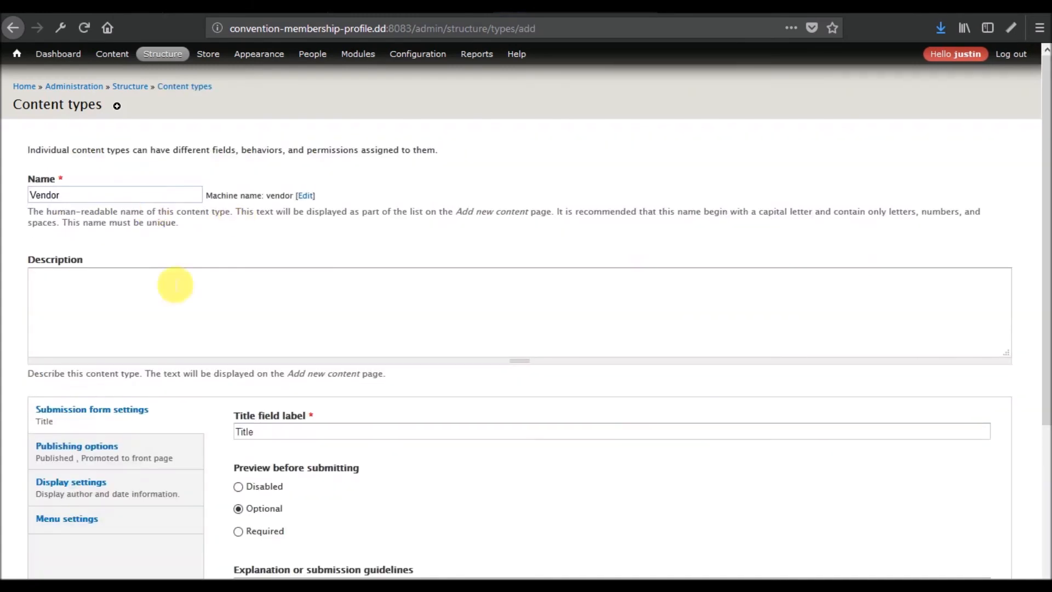
pyautogui.click(88, 445)
pyautogui.click(283, 457)
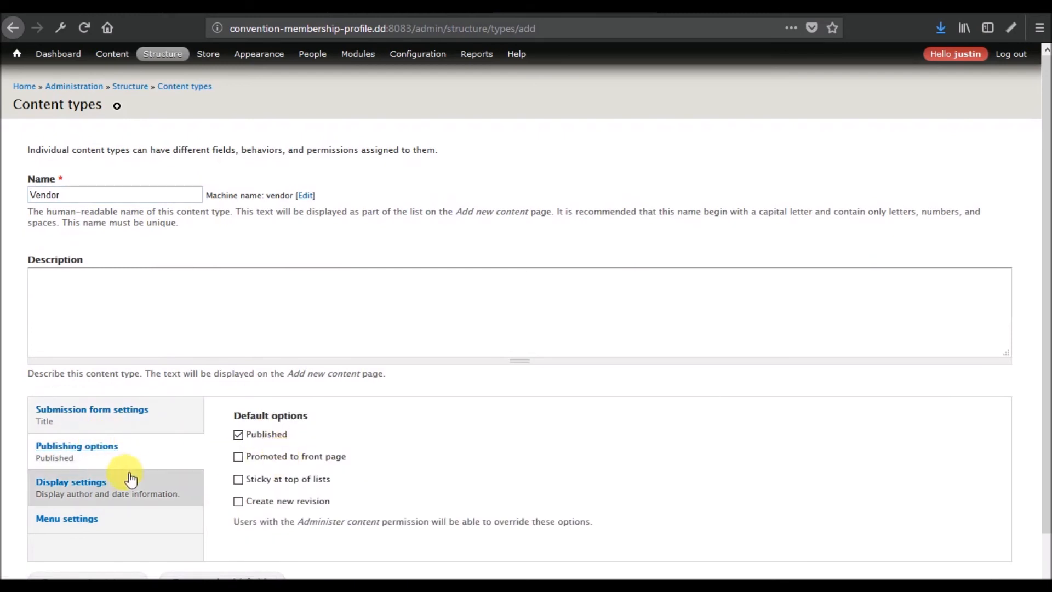
pyautogui.click(131, 480)
pyautogui.click(283, 419)
pyautogui.click(93, 557)
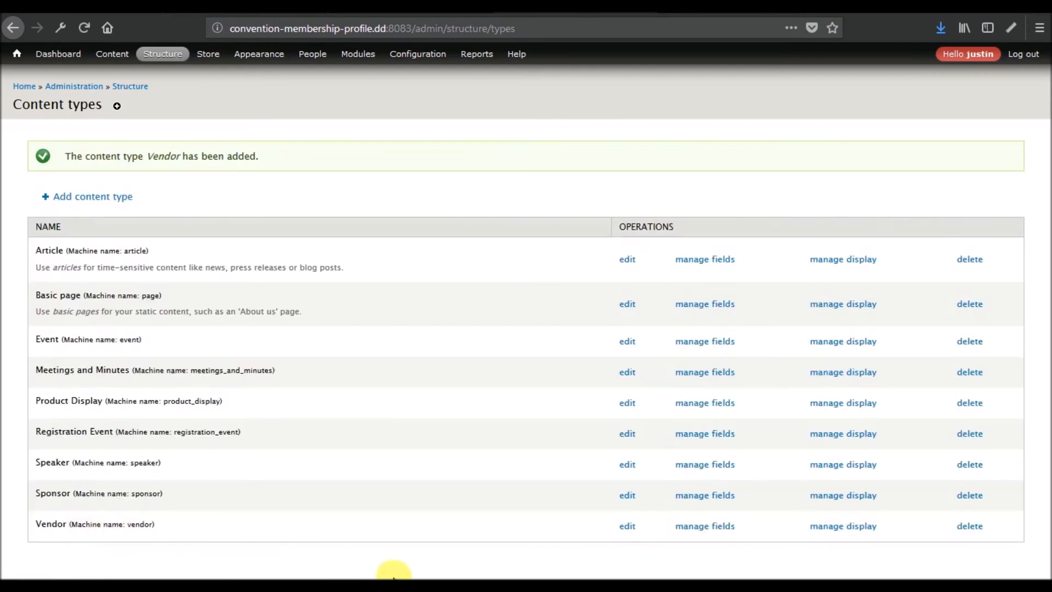
pyautogui.click(595, 534)
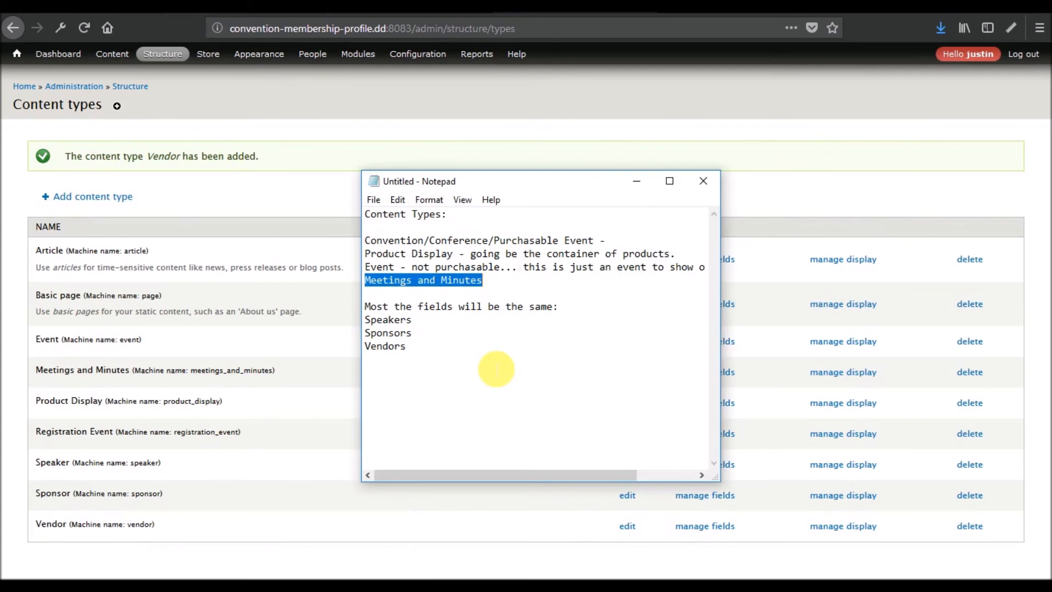
pyautogui.click(463, 367)
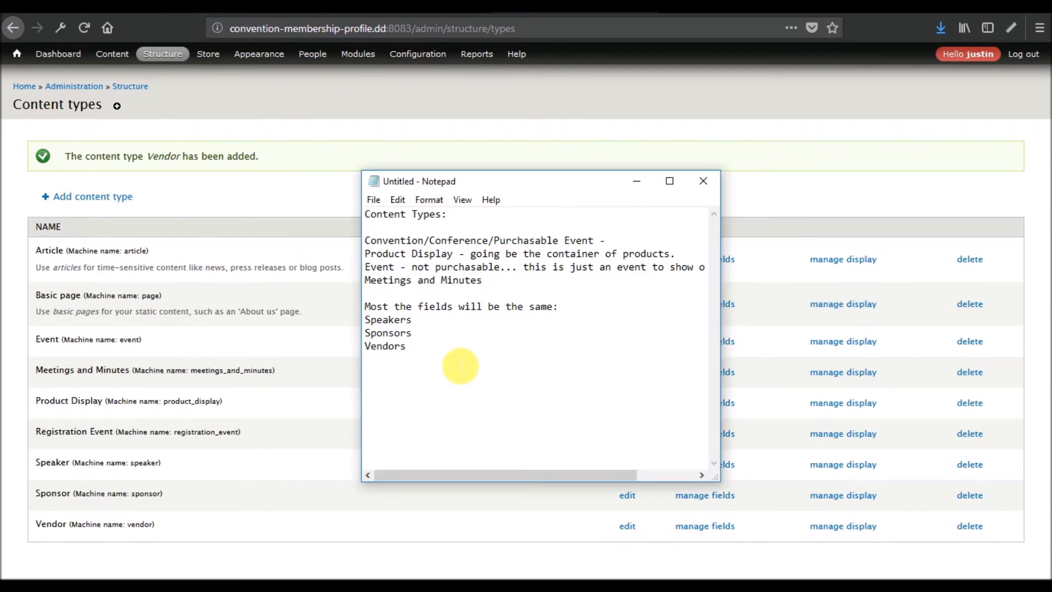
# - Minimize the notes and review the field lists of Event and Registration Event
pyautogui.click(630, 181)
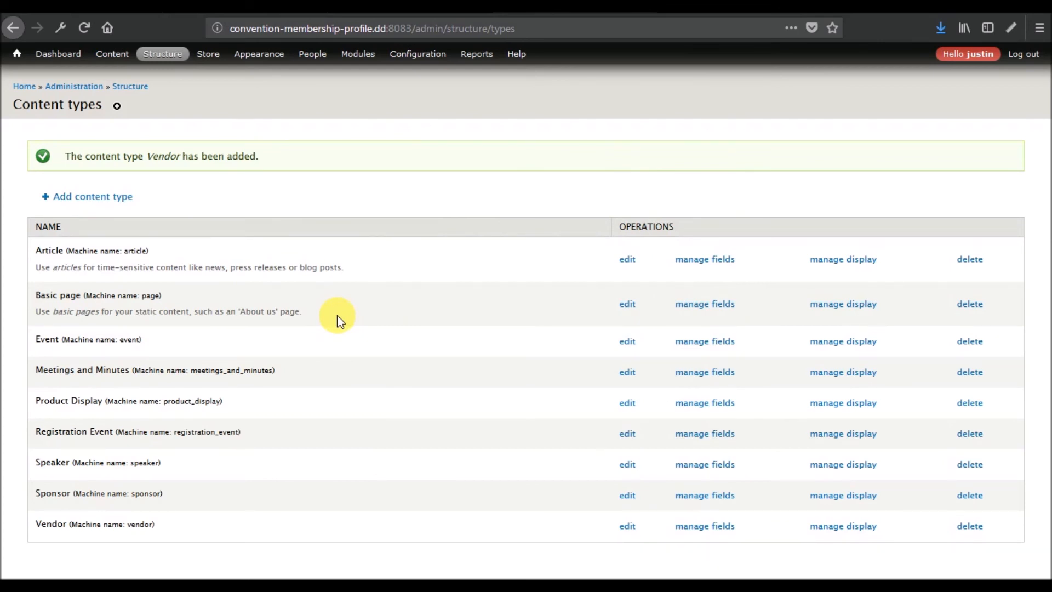
pyautogui.click(696, 342)
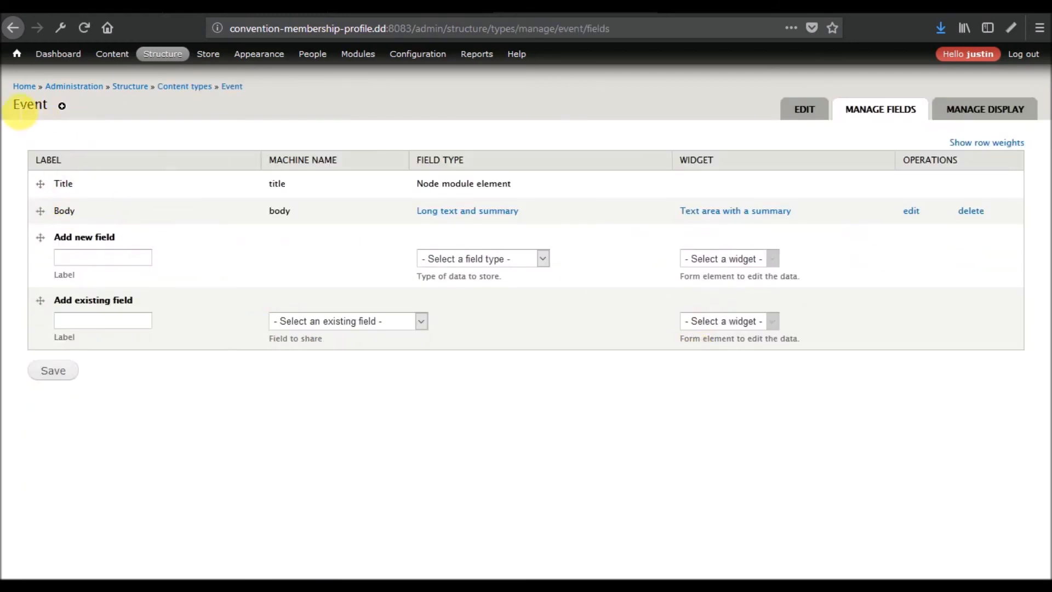
pyautogui.click(176, 86)
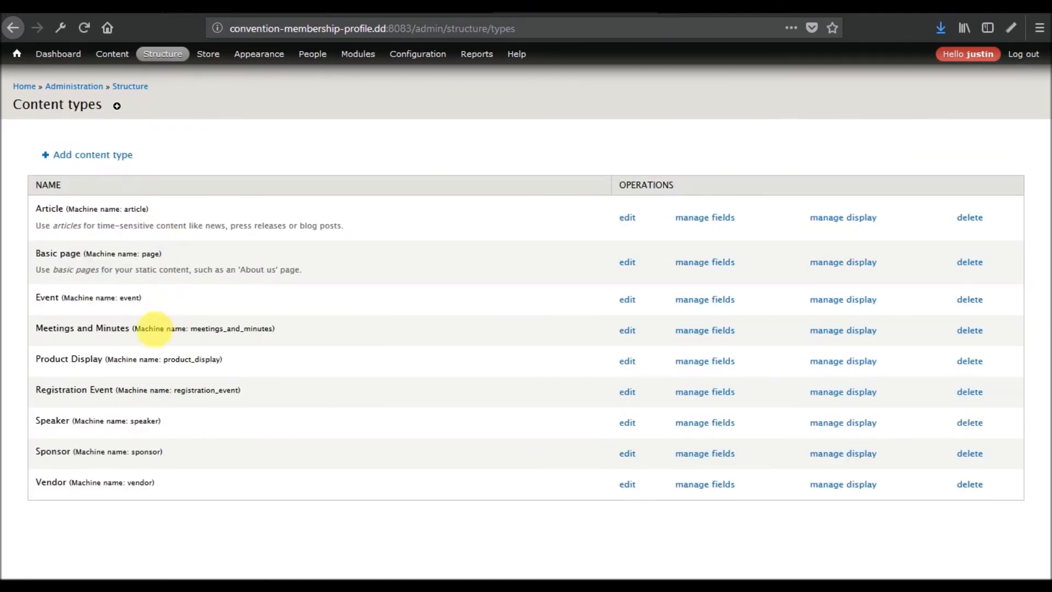
pyautogui.click(700, 393)
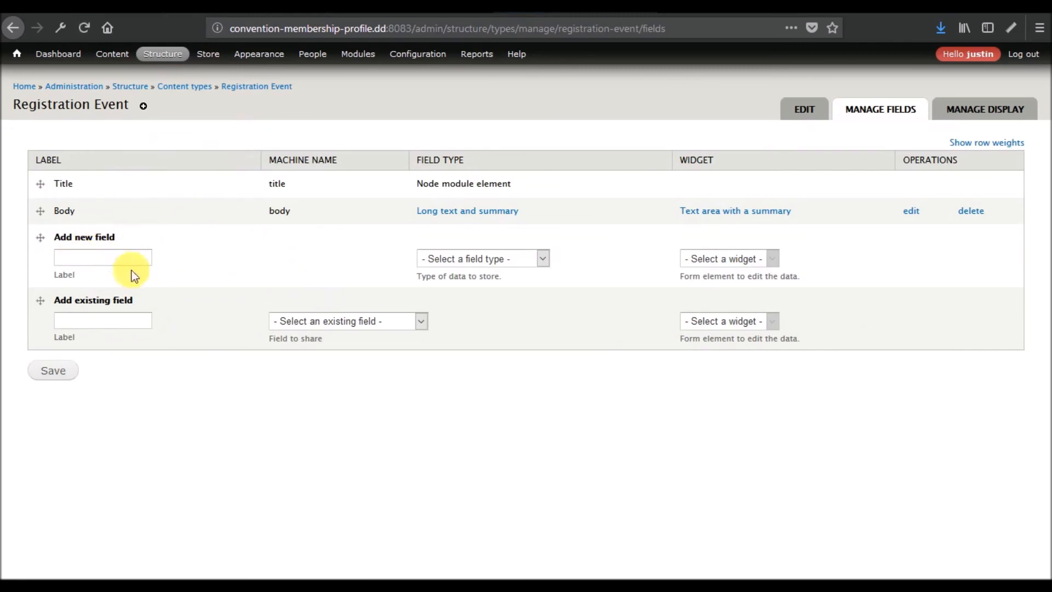
pyautogui.click(187, 88)
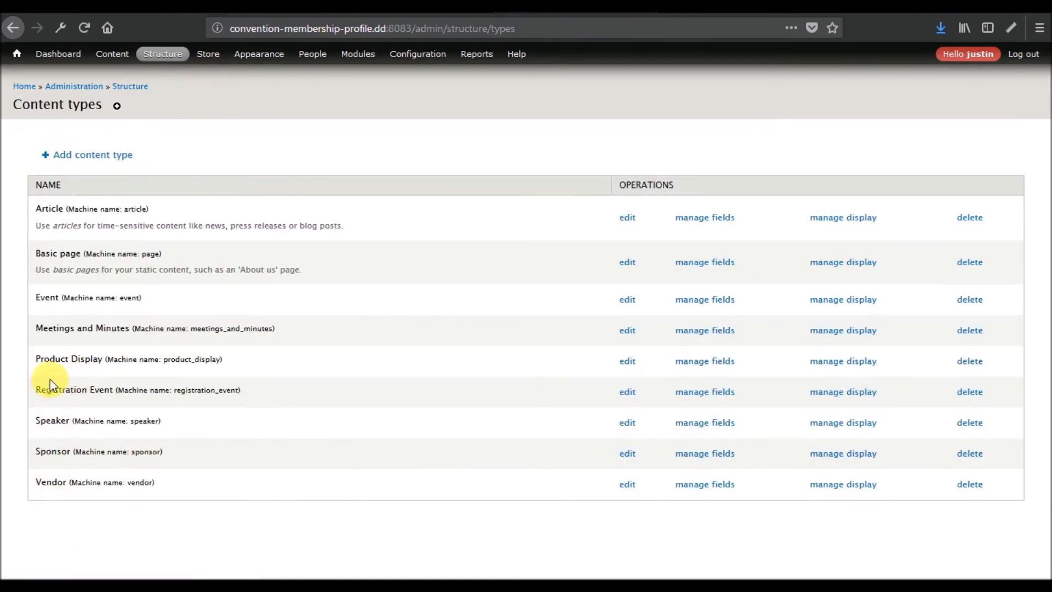
# - Highlight the Registration Event row in the content types list to check it
pyautogui.moveTo(36, 389); pyautogui.dragTo(246, 391)
pyautogui.click(252, 390)
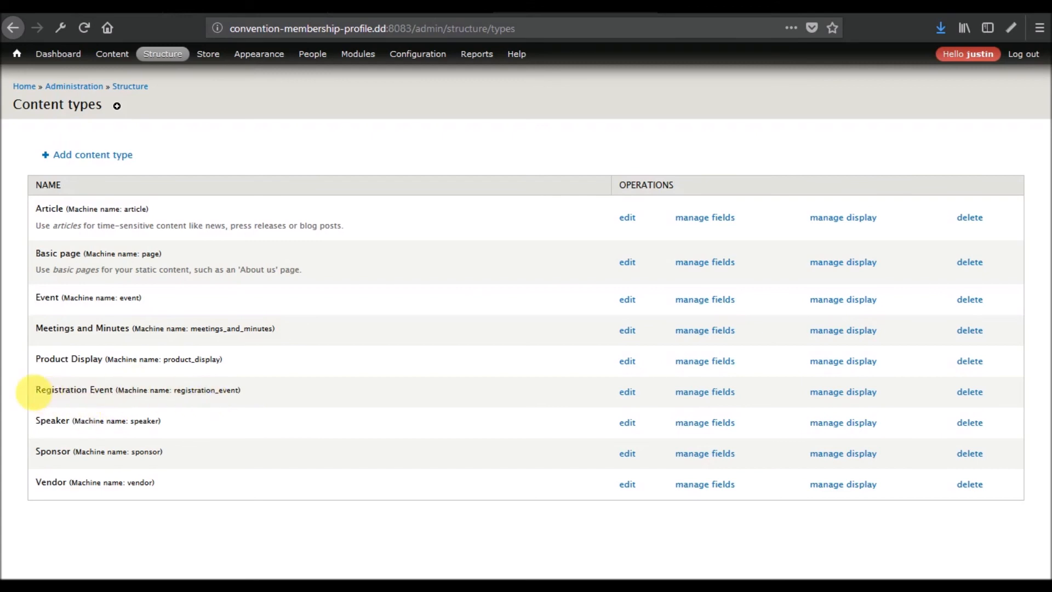
pyautogui.moveTo(38, 391); pyautogui.dragTo(289, 387)
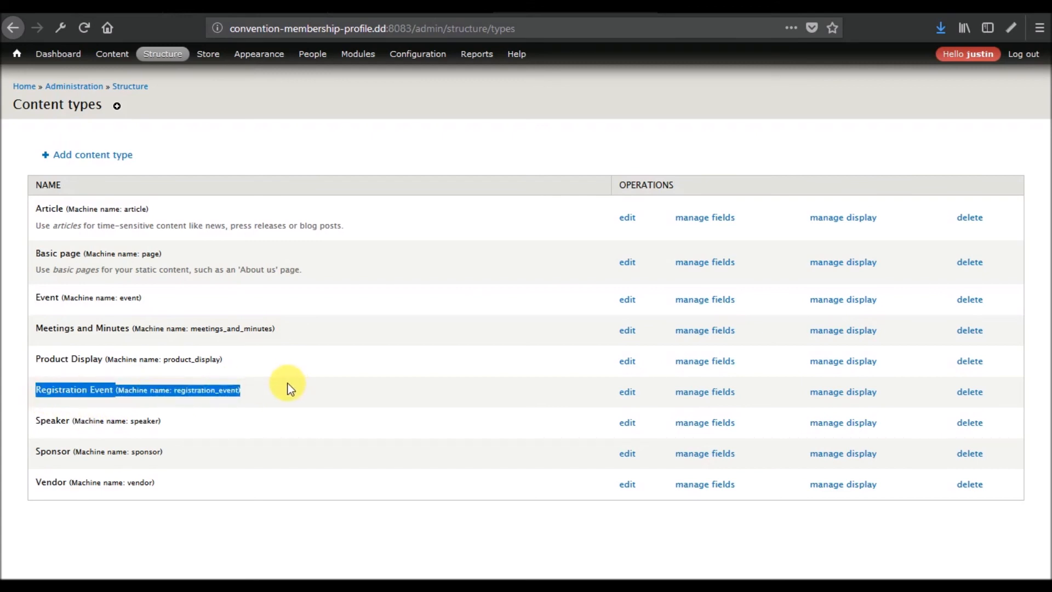
pyautogui.click(289, 388)
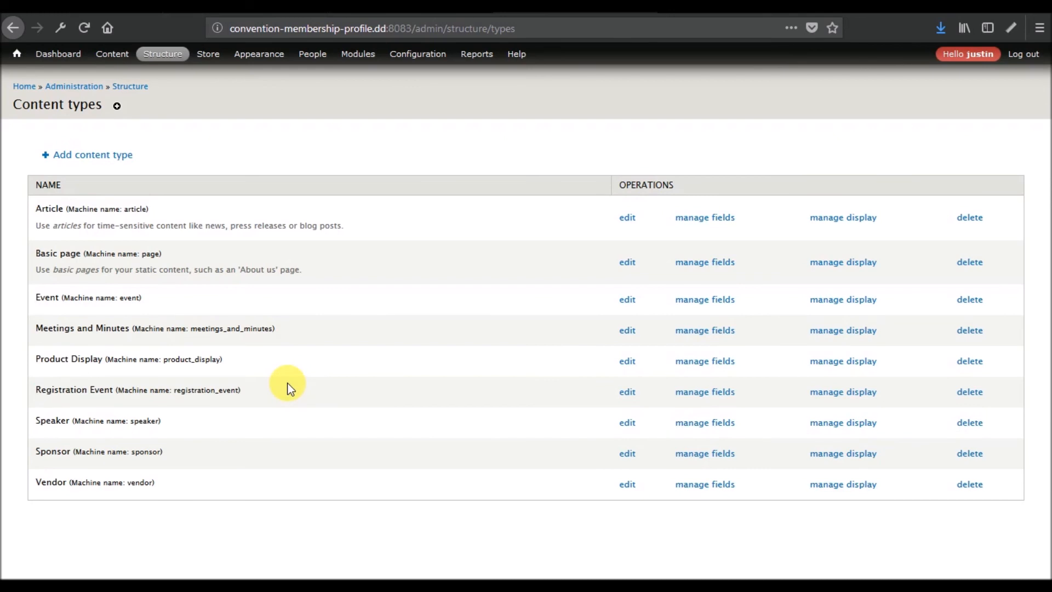